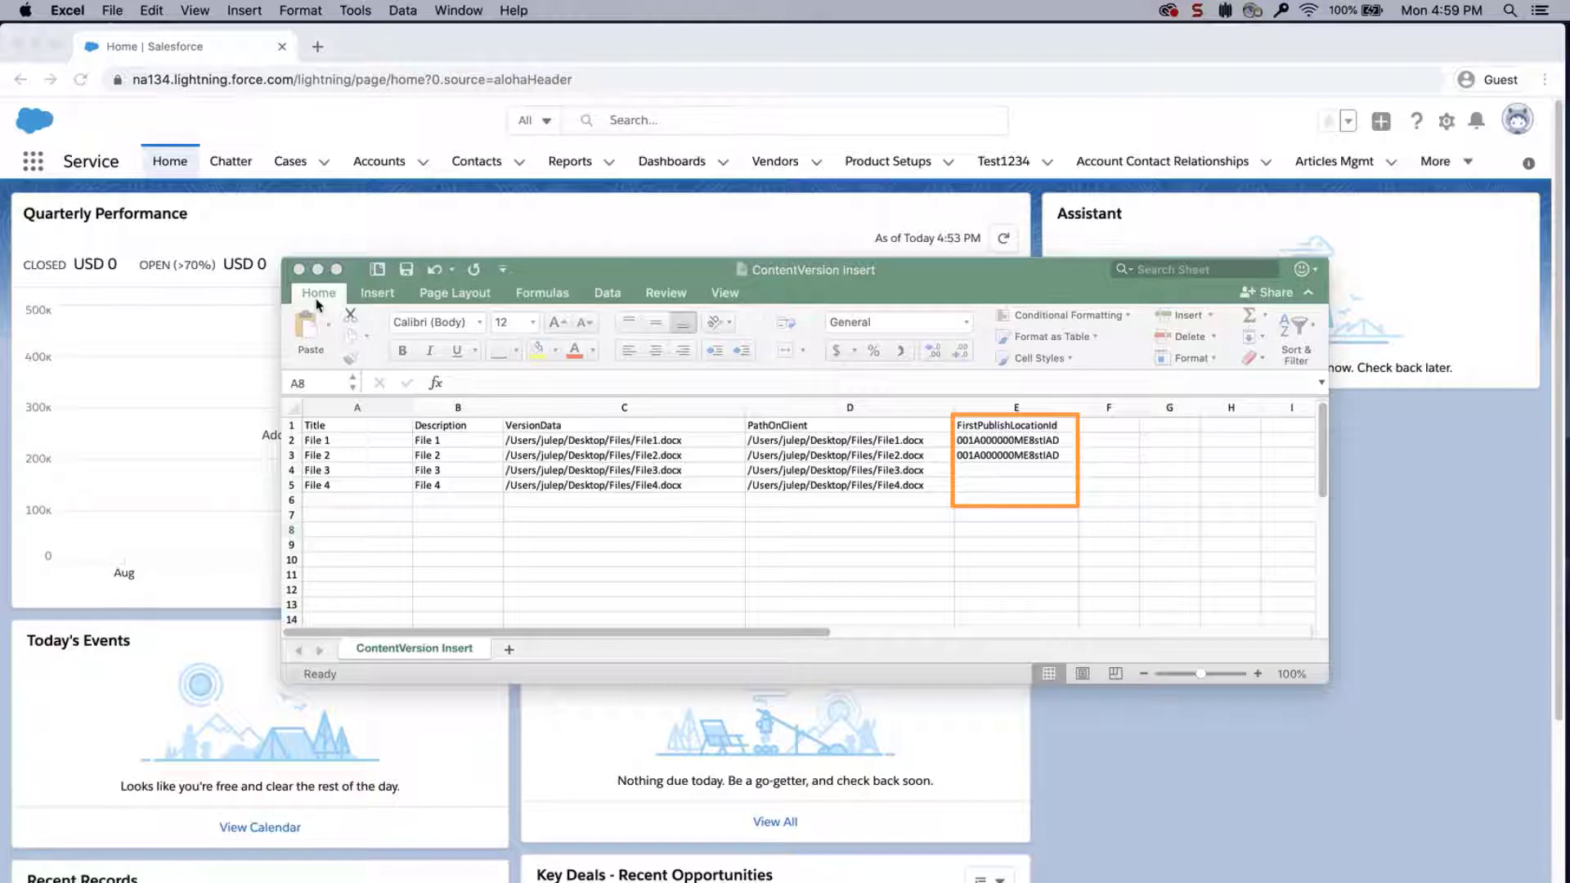
- Save the ContentVersion Insert workbook, keeping the CSV UTF-8 format
click(112, 10)
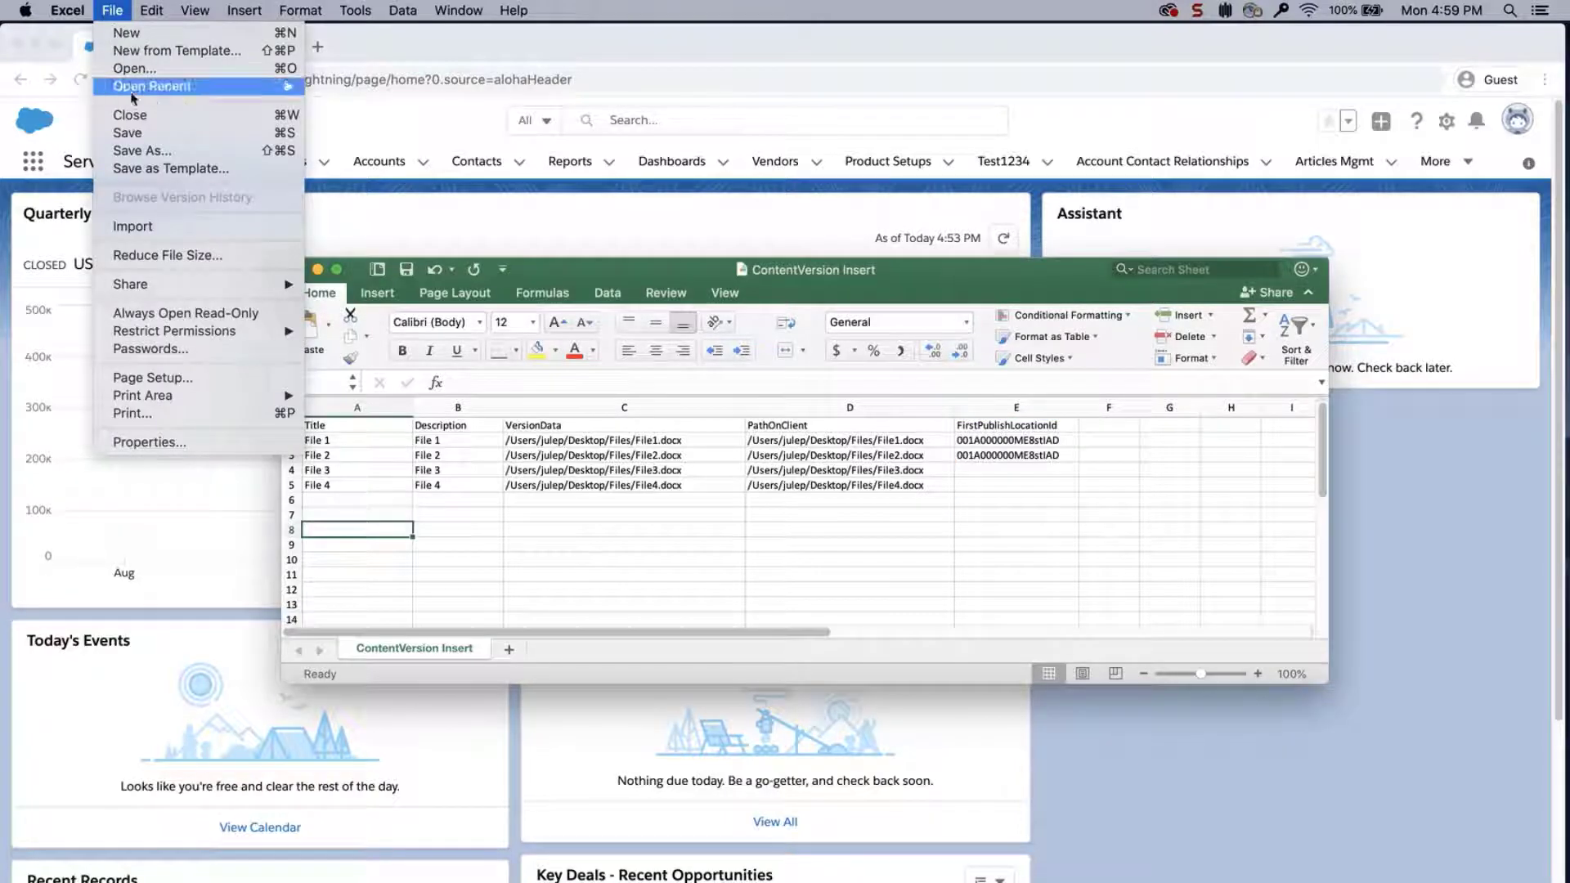
click(141, 135)
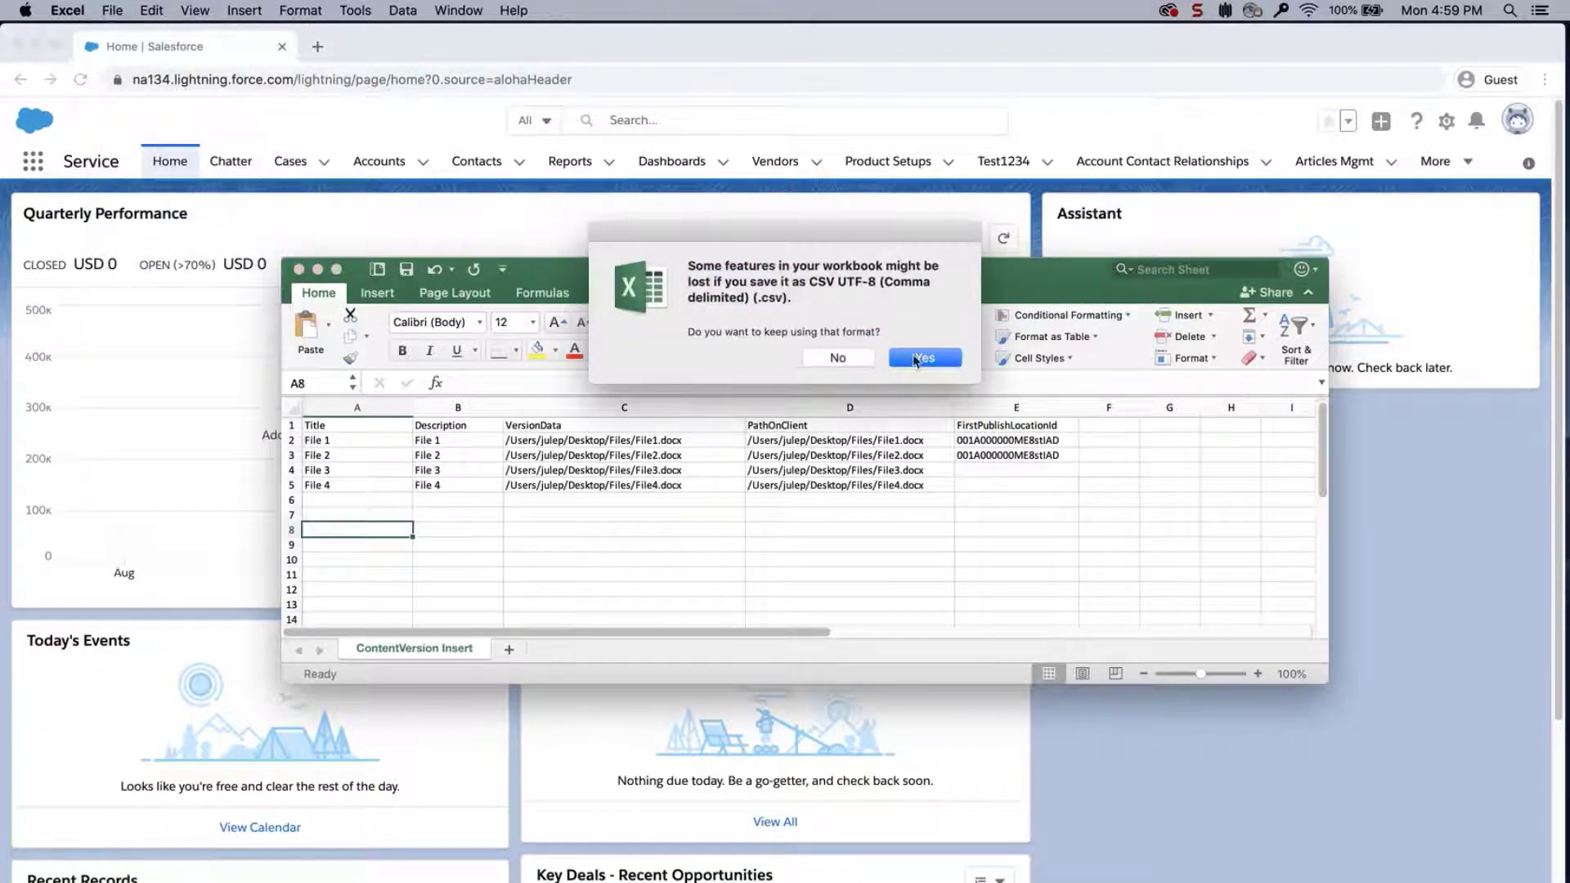
click(916, 359)
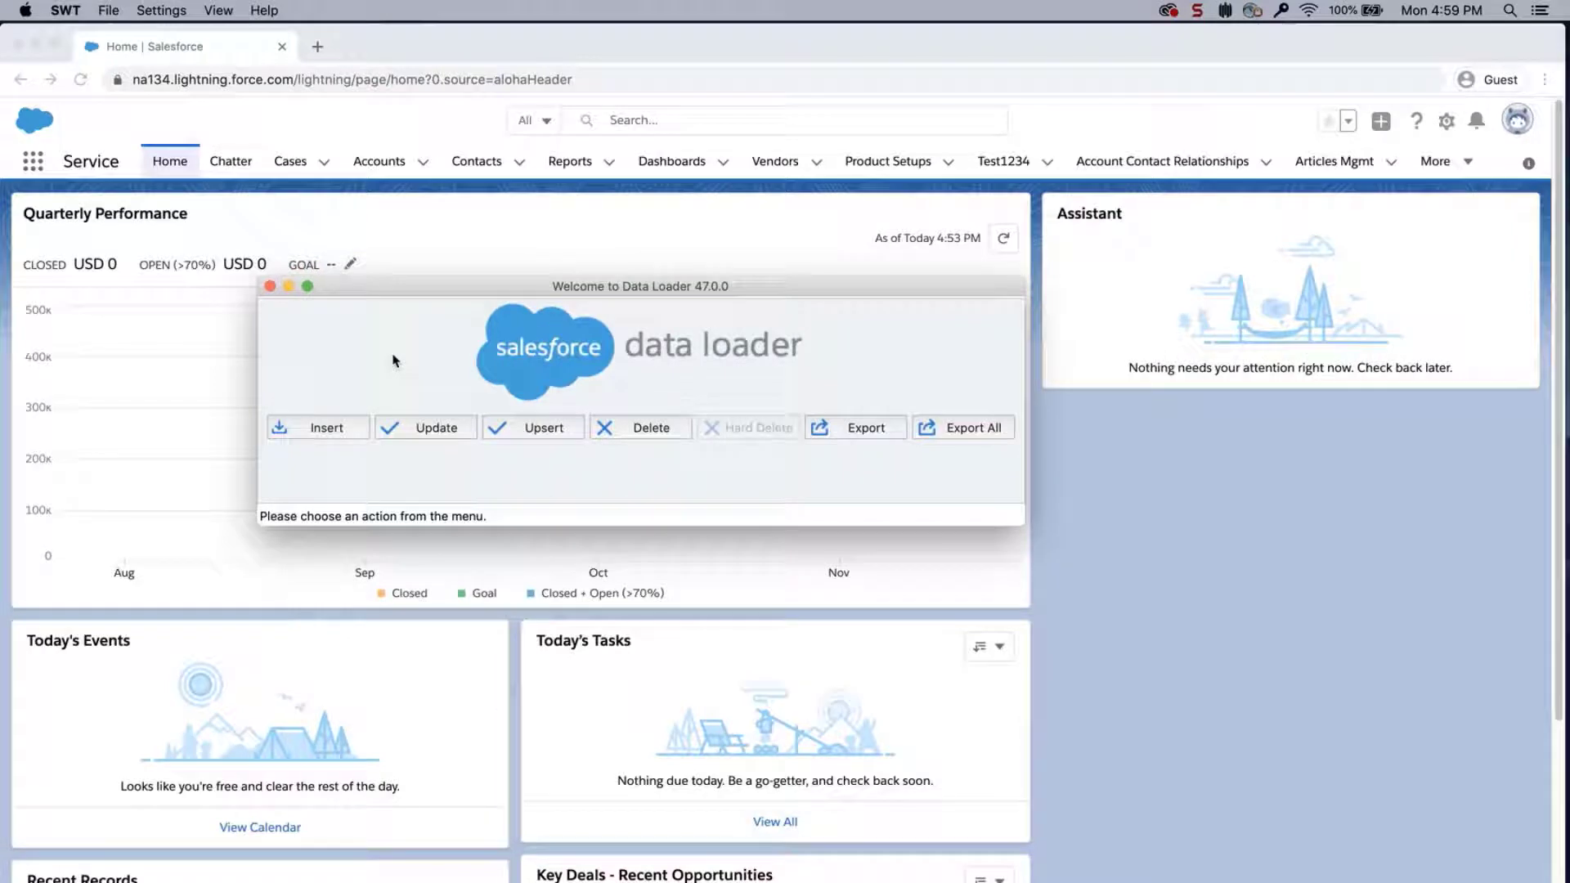
- Set Data Loader's batch size to 1 in Settings
click(149, 12)
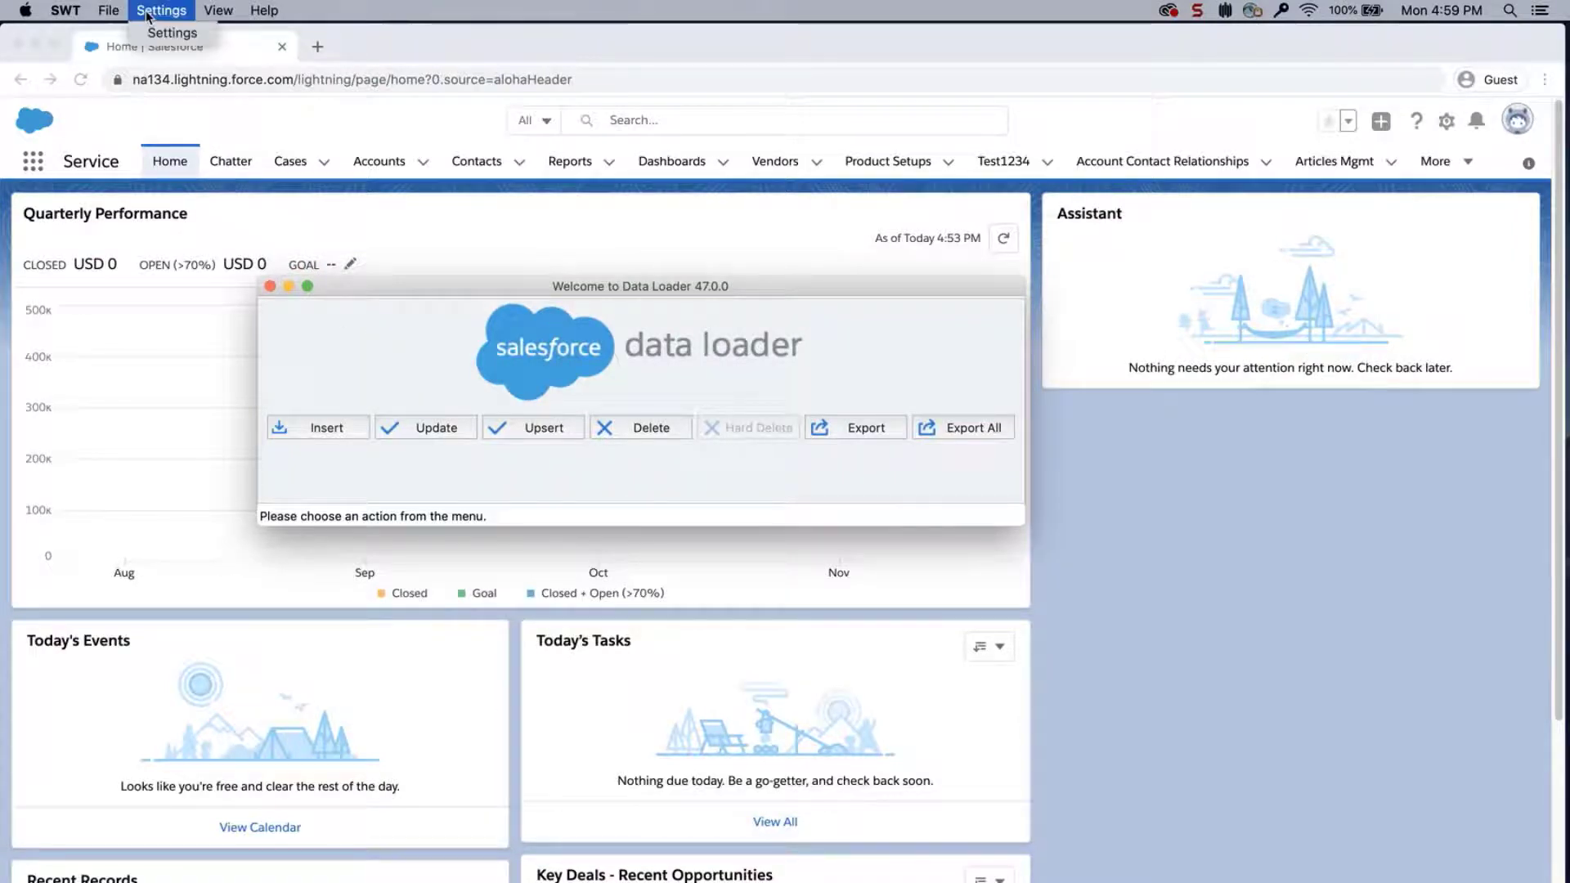
click(163, 33)
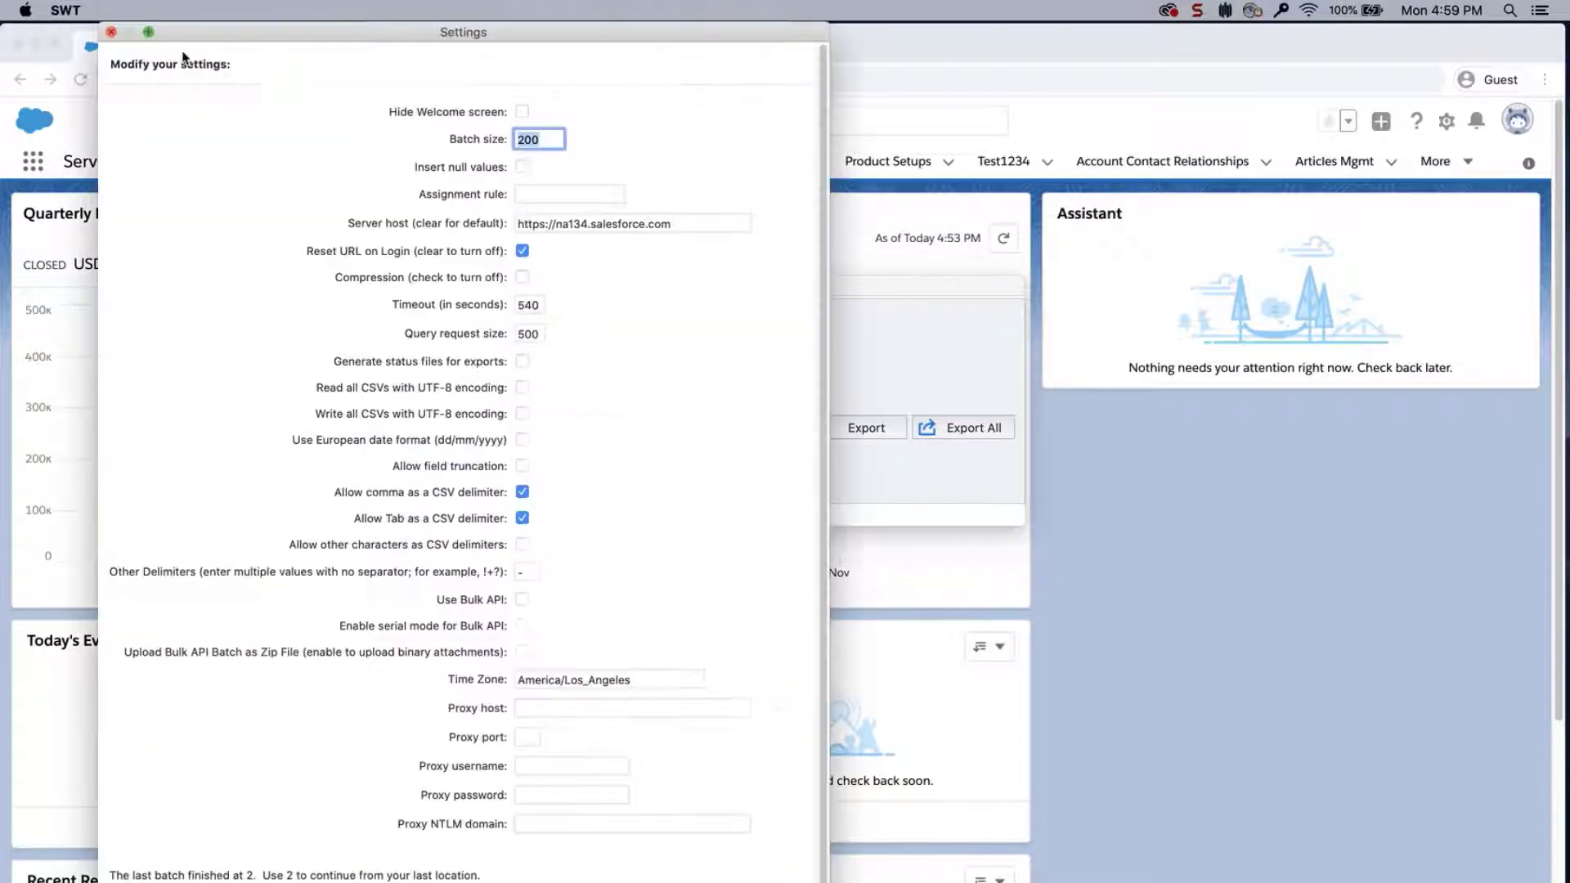
text(1)
click(719, 856)
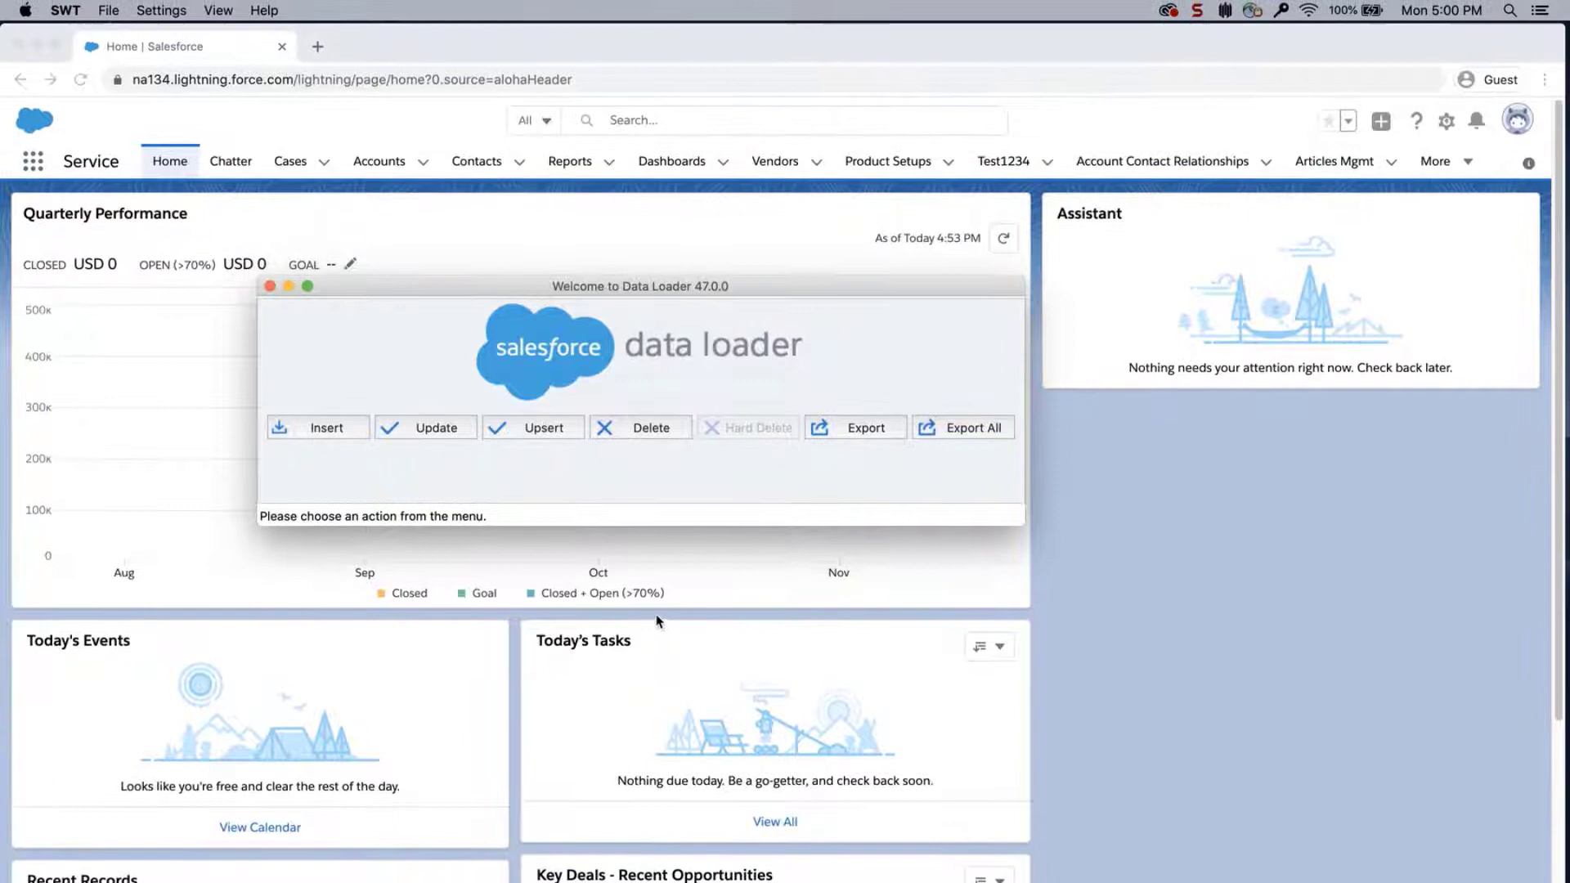
- Start an Insert, log in to the Salesforce org with the account password, and reach Step 2
click(333, 434)
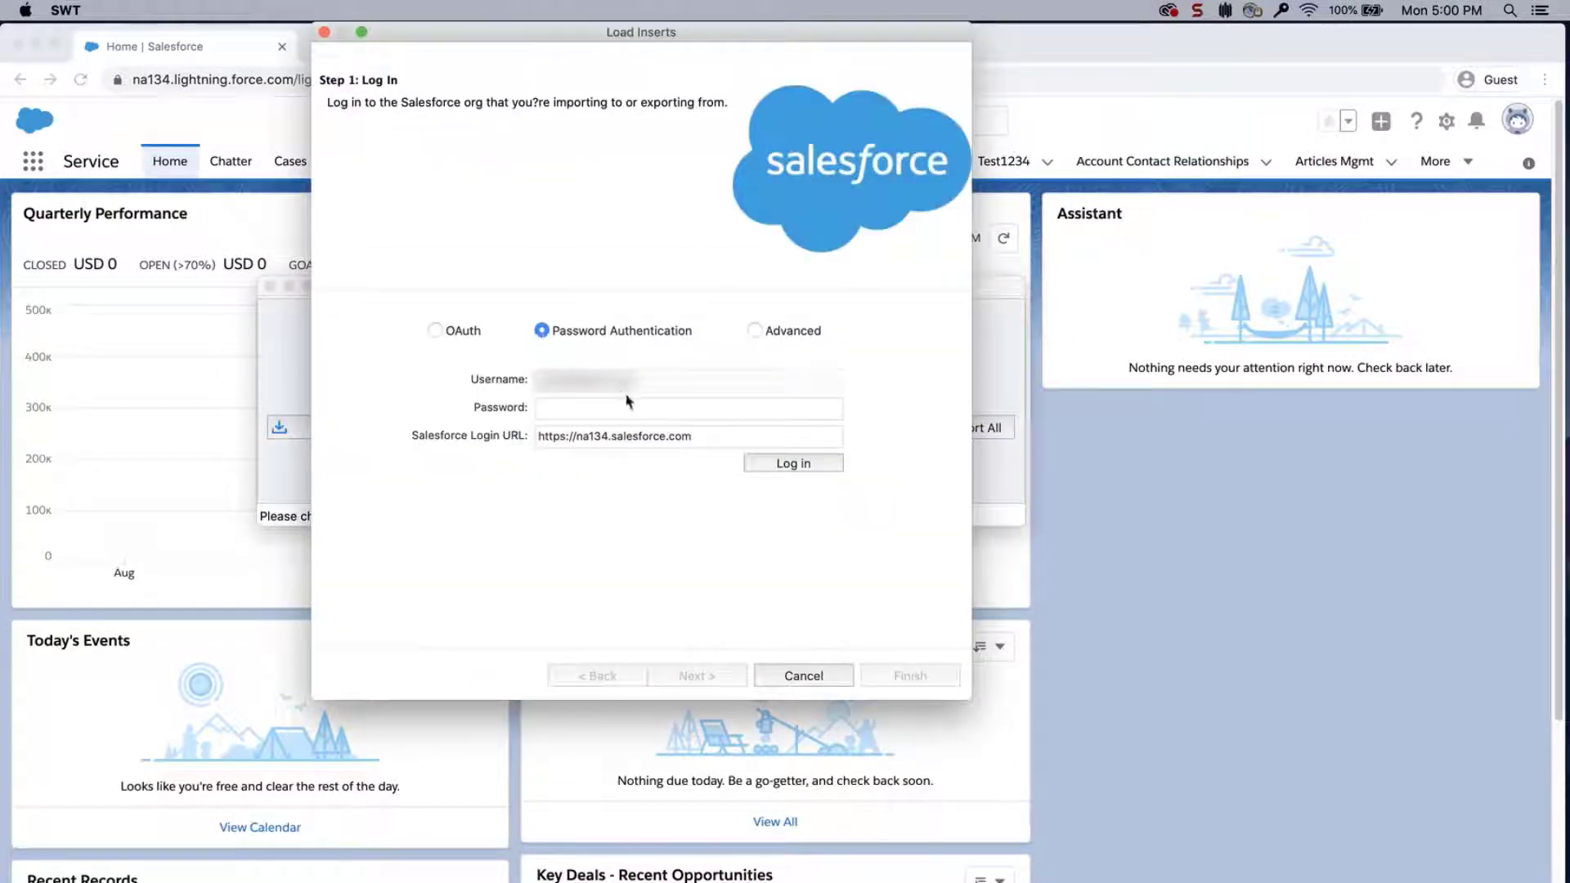
click(619, 407)
key(super+v)
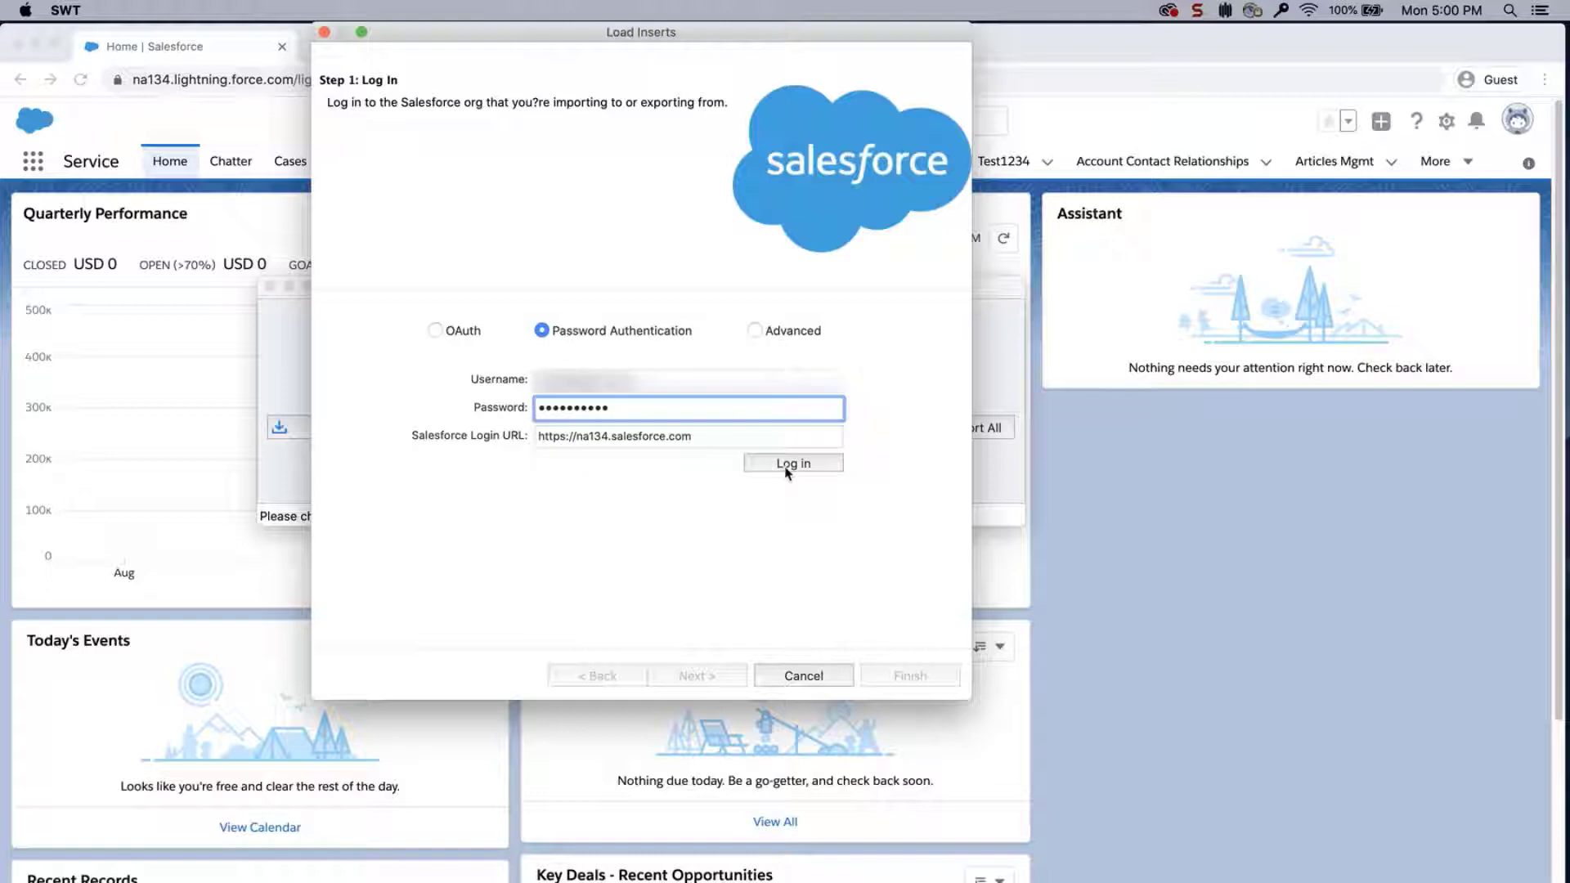
click(786, 465)
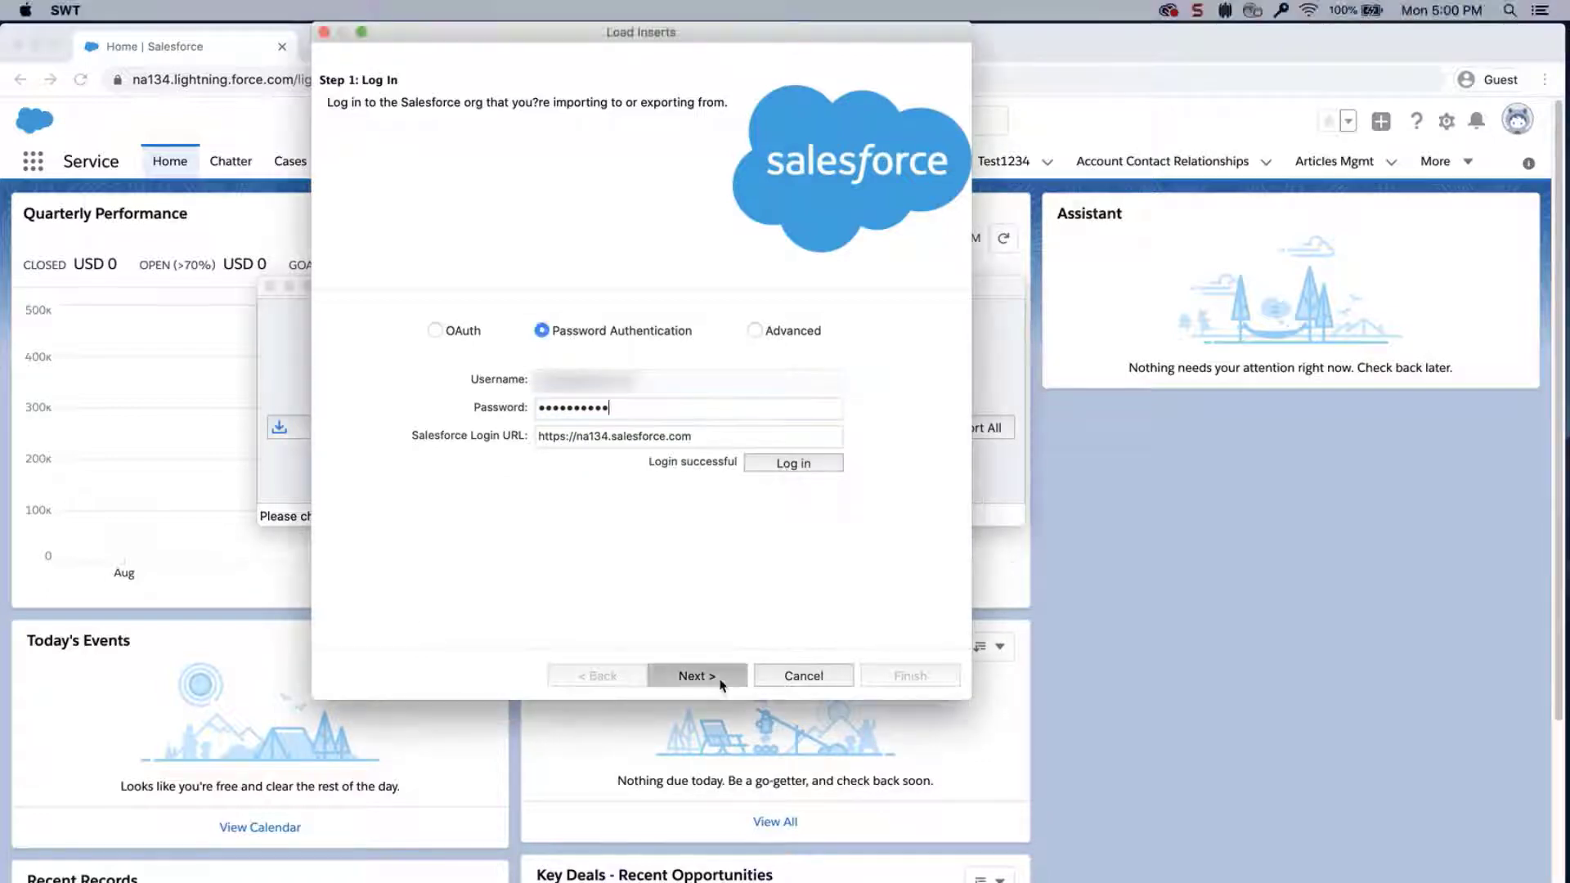
click(720, 682)
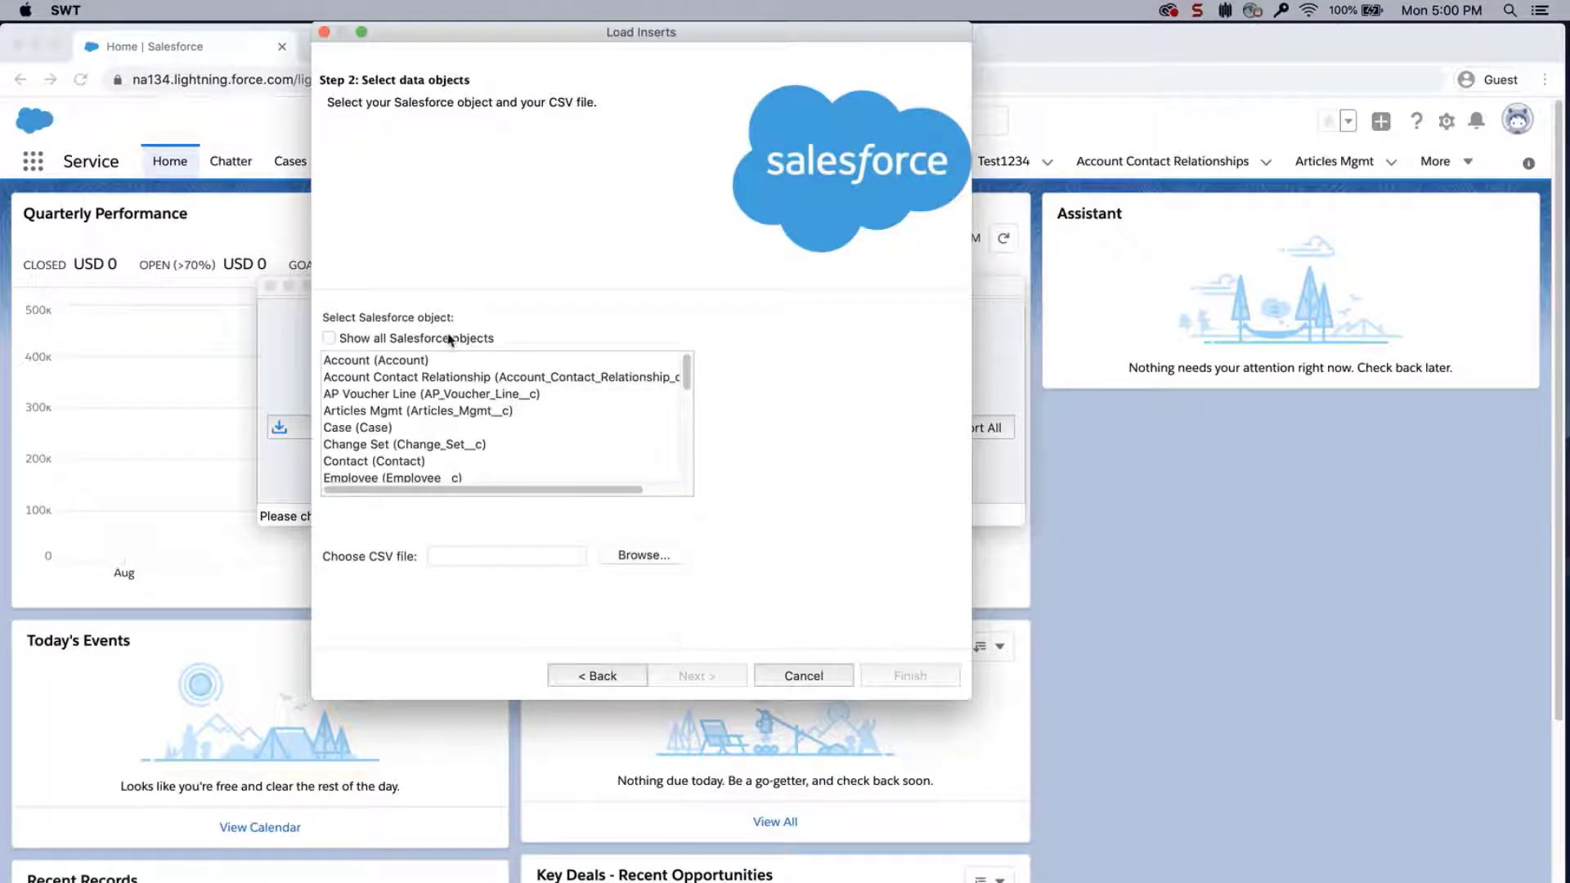
- Target Content Version with ContentVersion Insert.csv (4 records) and move on to Step 3: Mapping
click(449, 338)
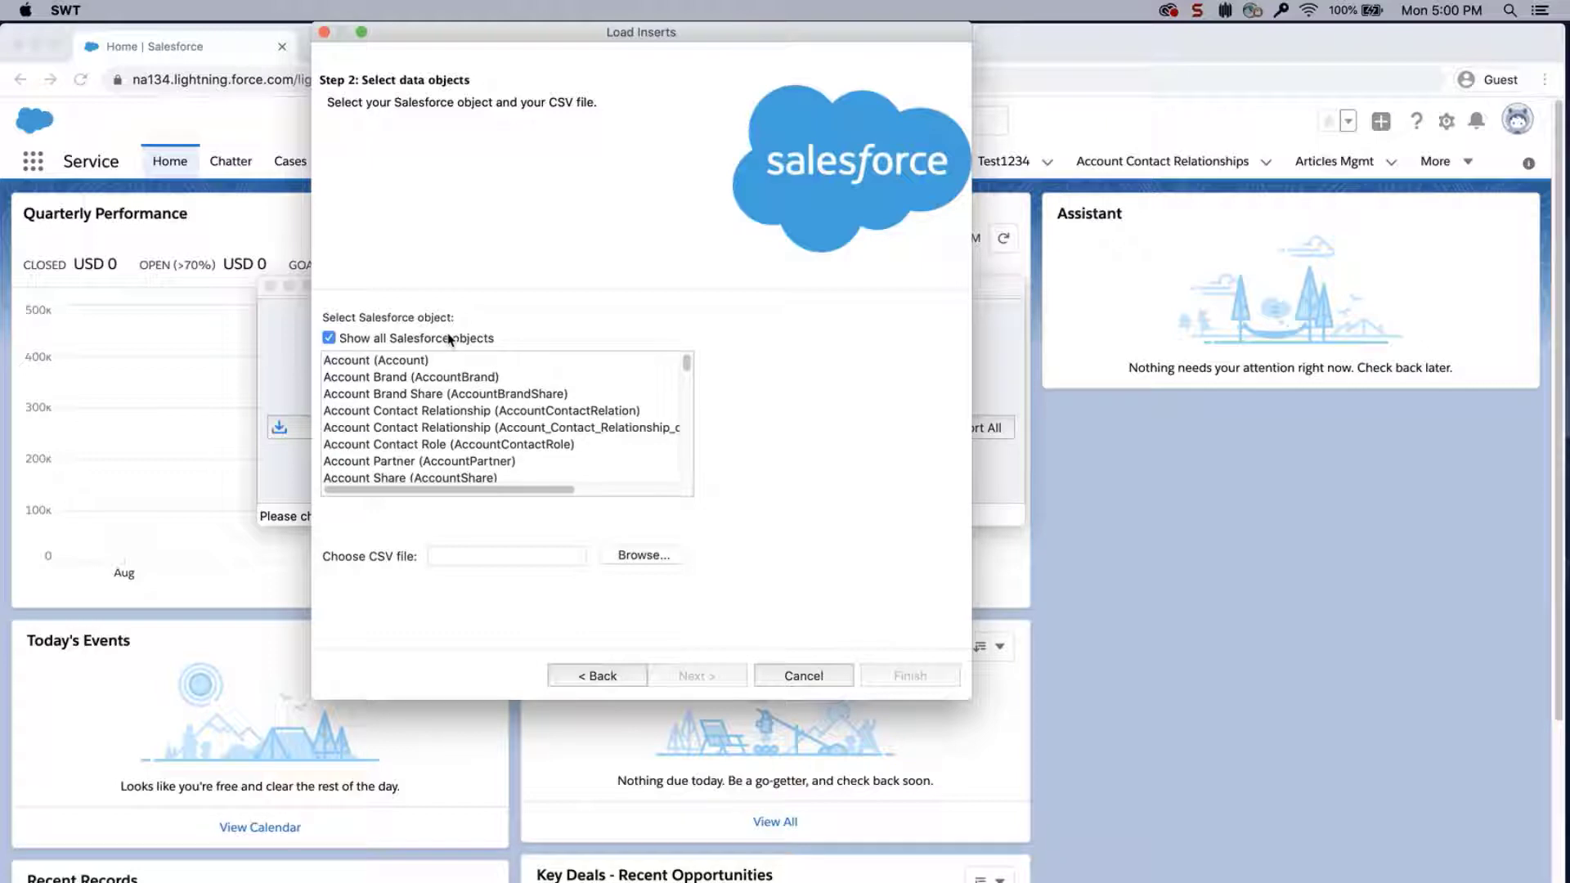
drag(685, 362, 688, 390)
click(513, 414)
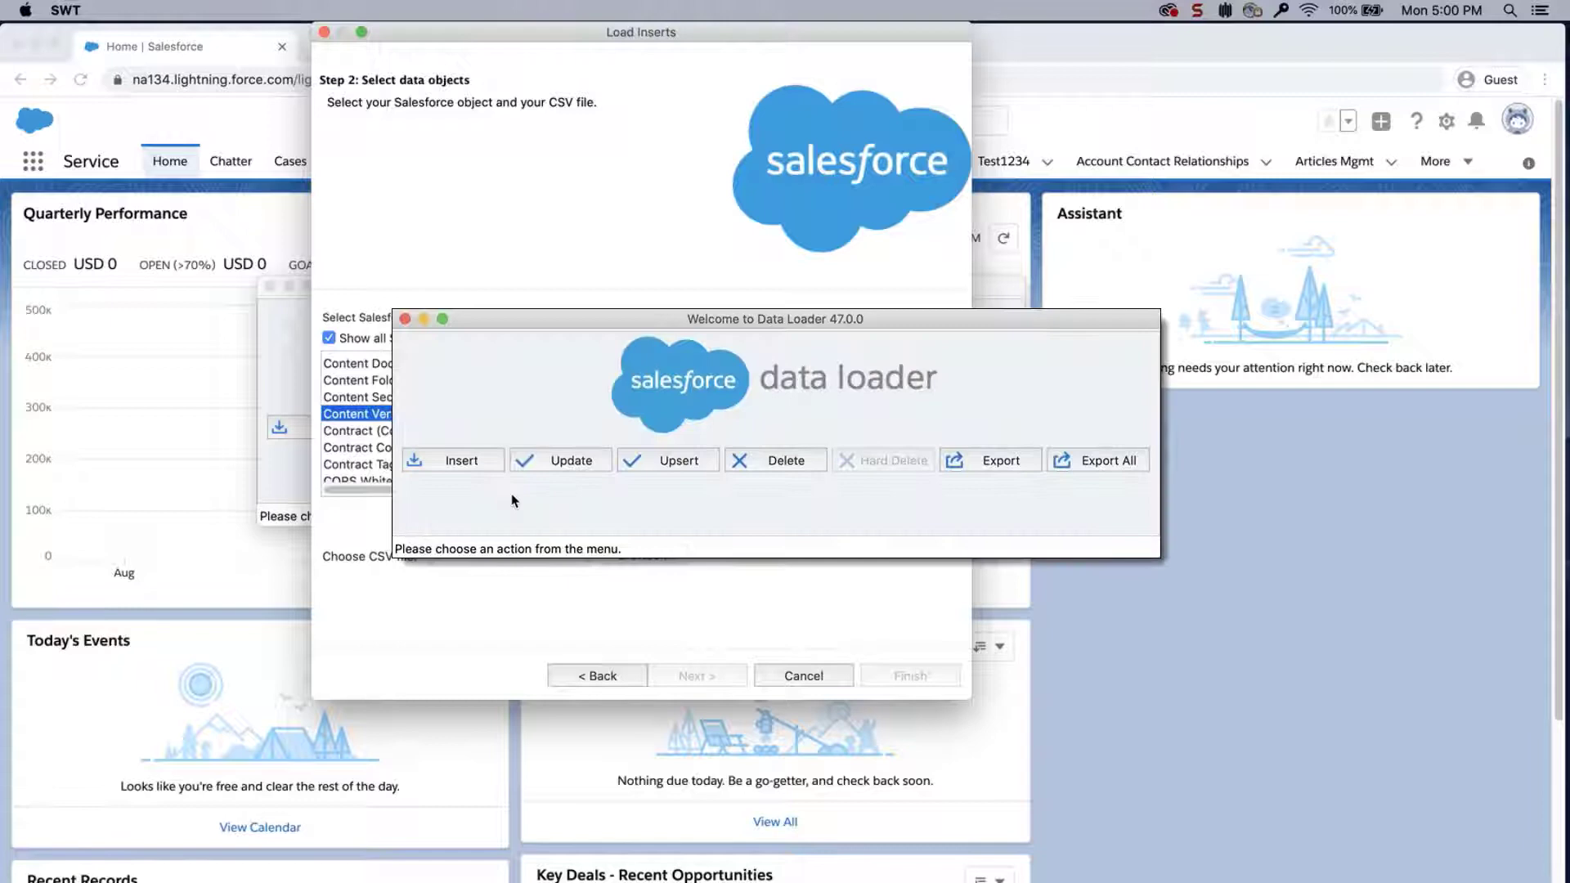
click(636, 561)
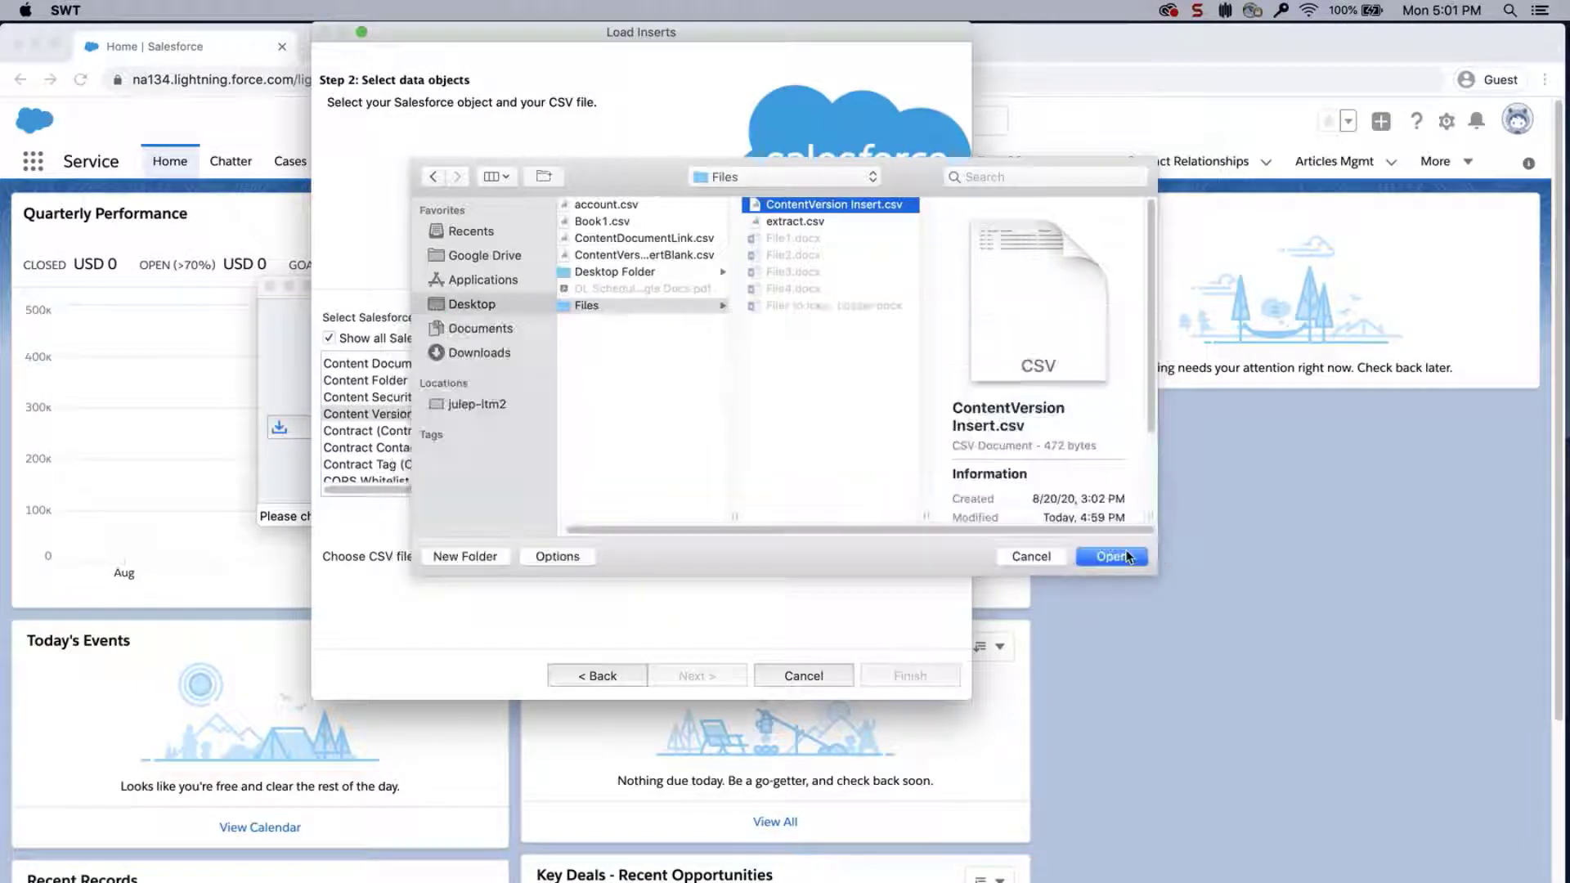
click(1129, 562)
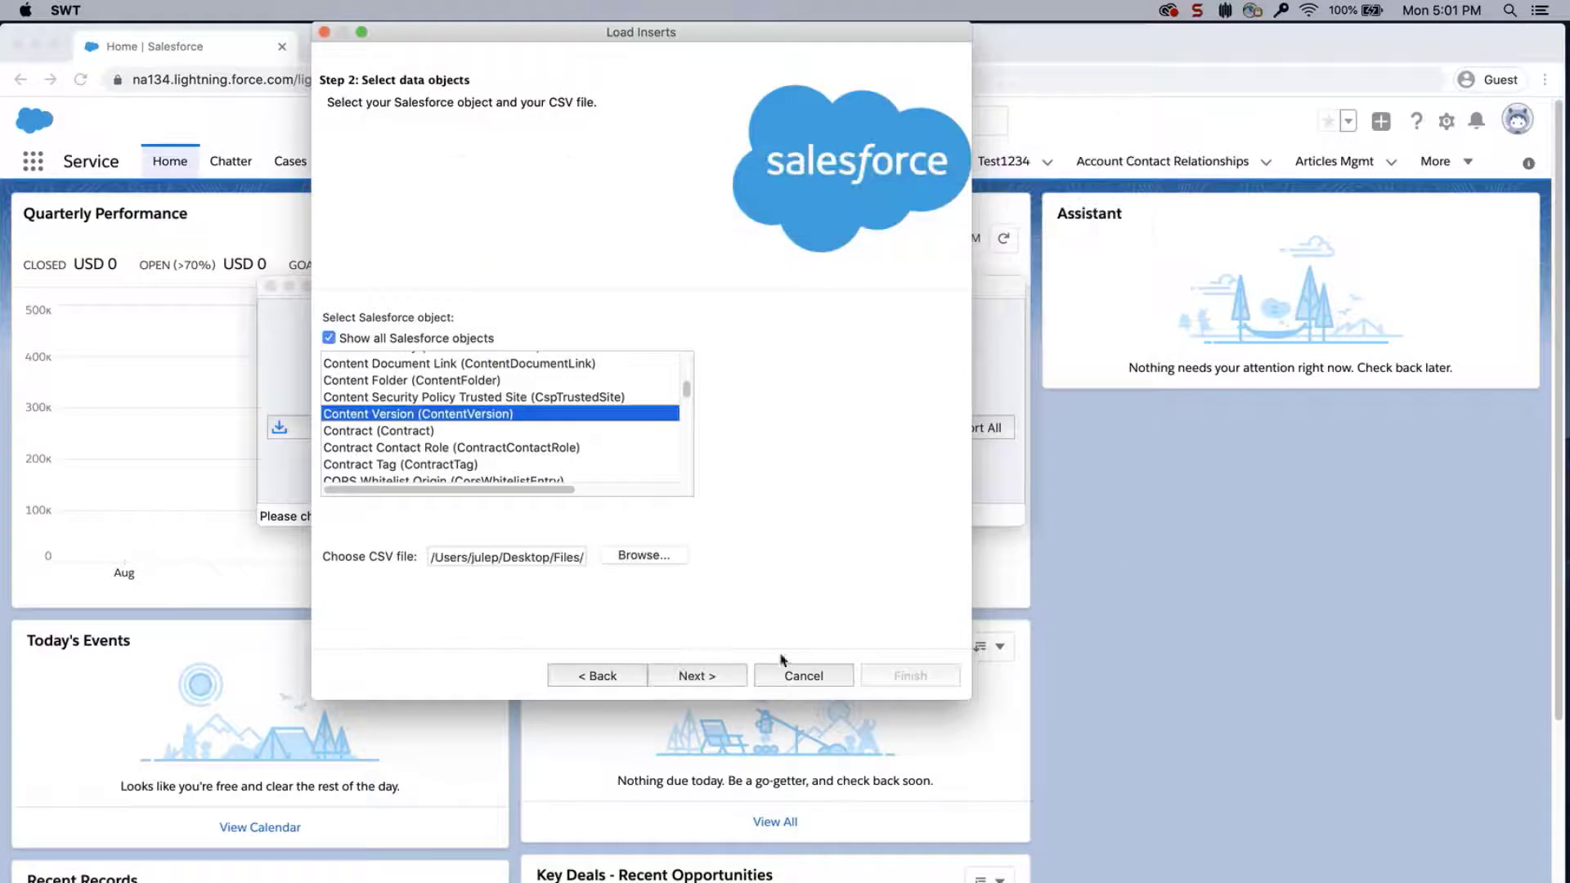
click(711, 679)
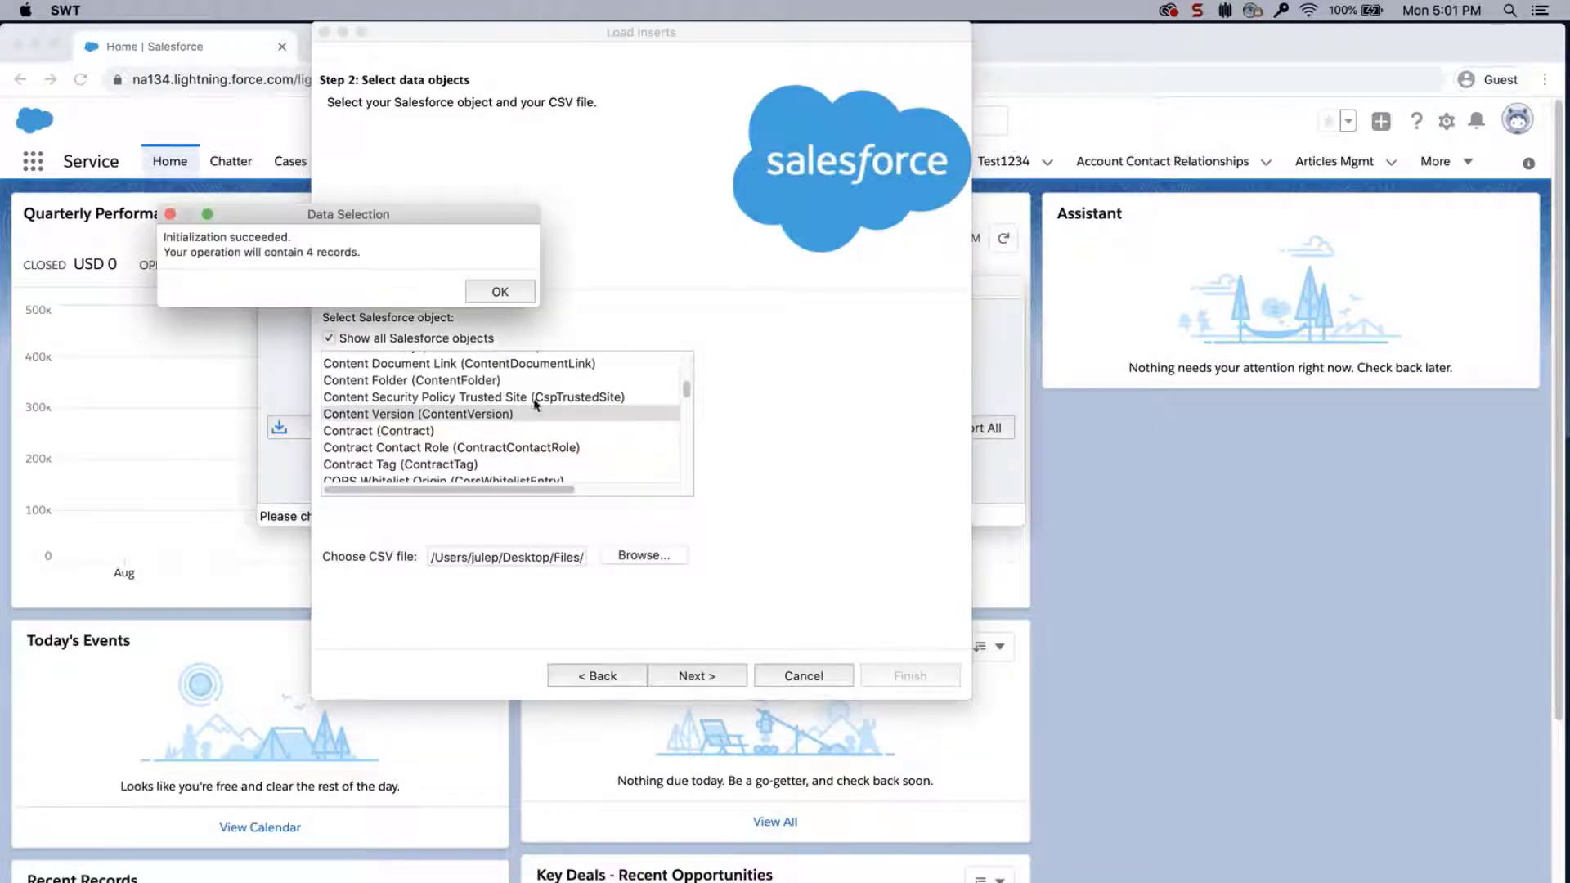
click(517, 299)
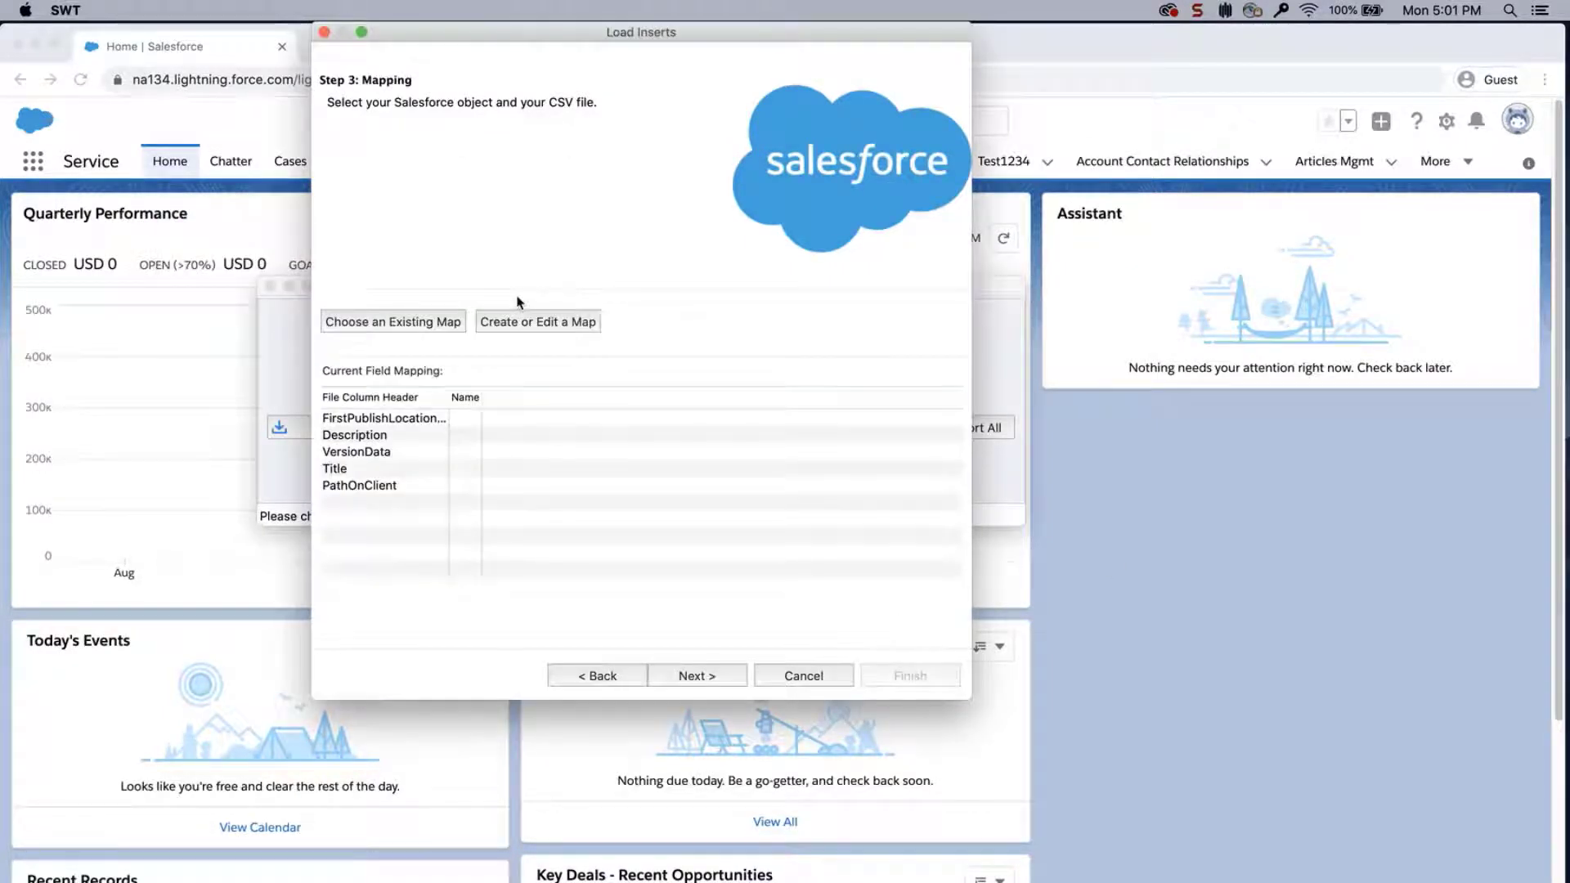
- Auto-match the CSV columns to ContentVersion fields, map Title manually, and advance to Step 4: Finish
click(518, 321)
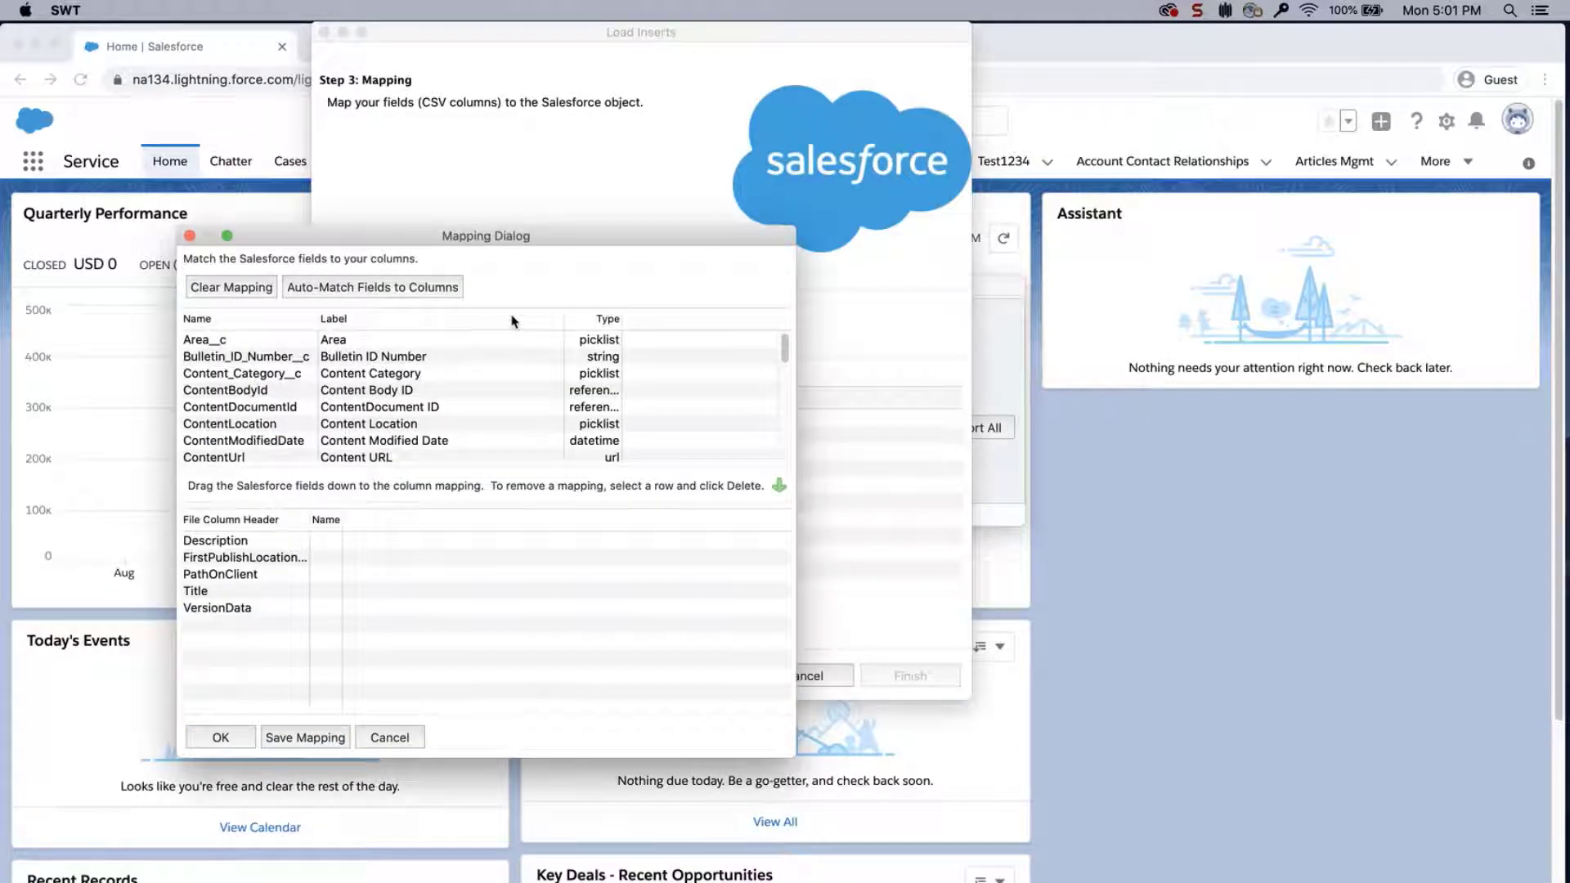
click(449, 293)
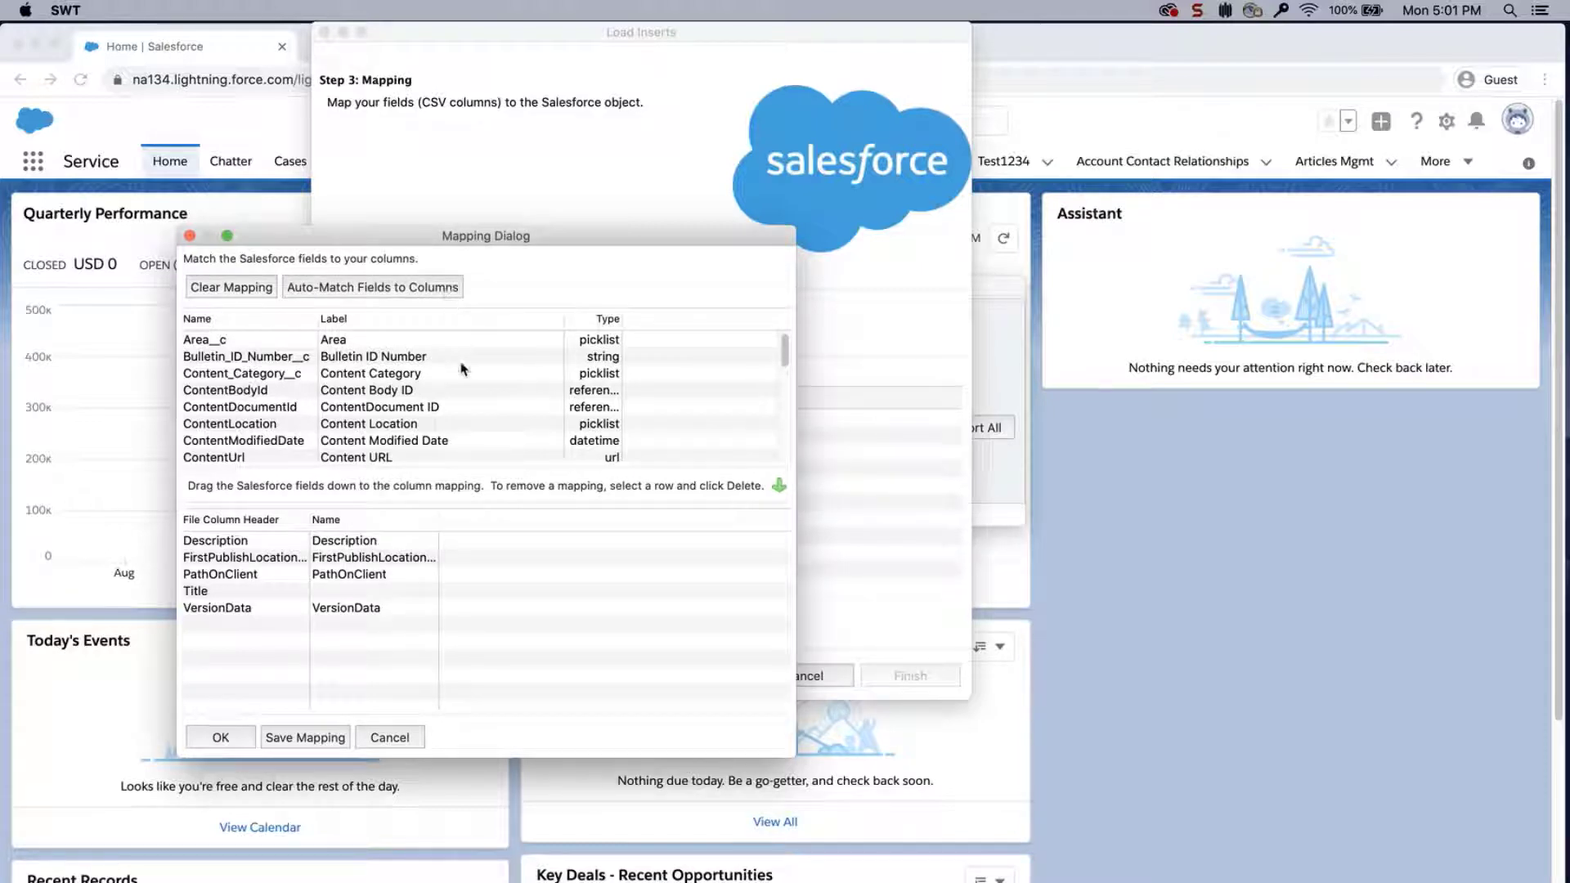
scroll(468, 393, down, 10)
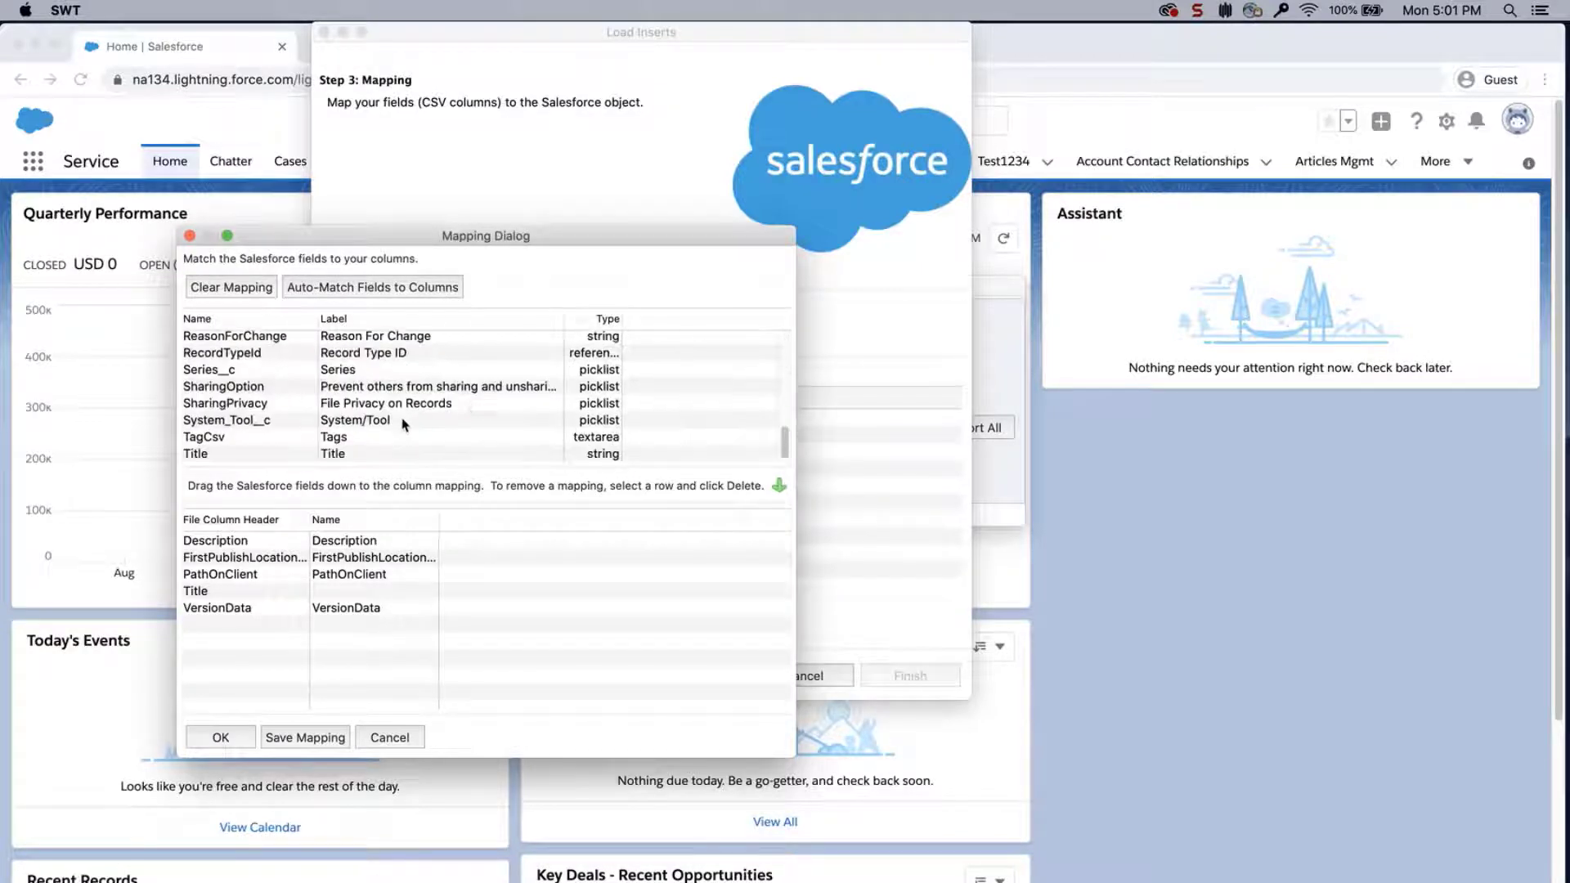
click(364, 455)
drag(364, 456, 344, 593)
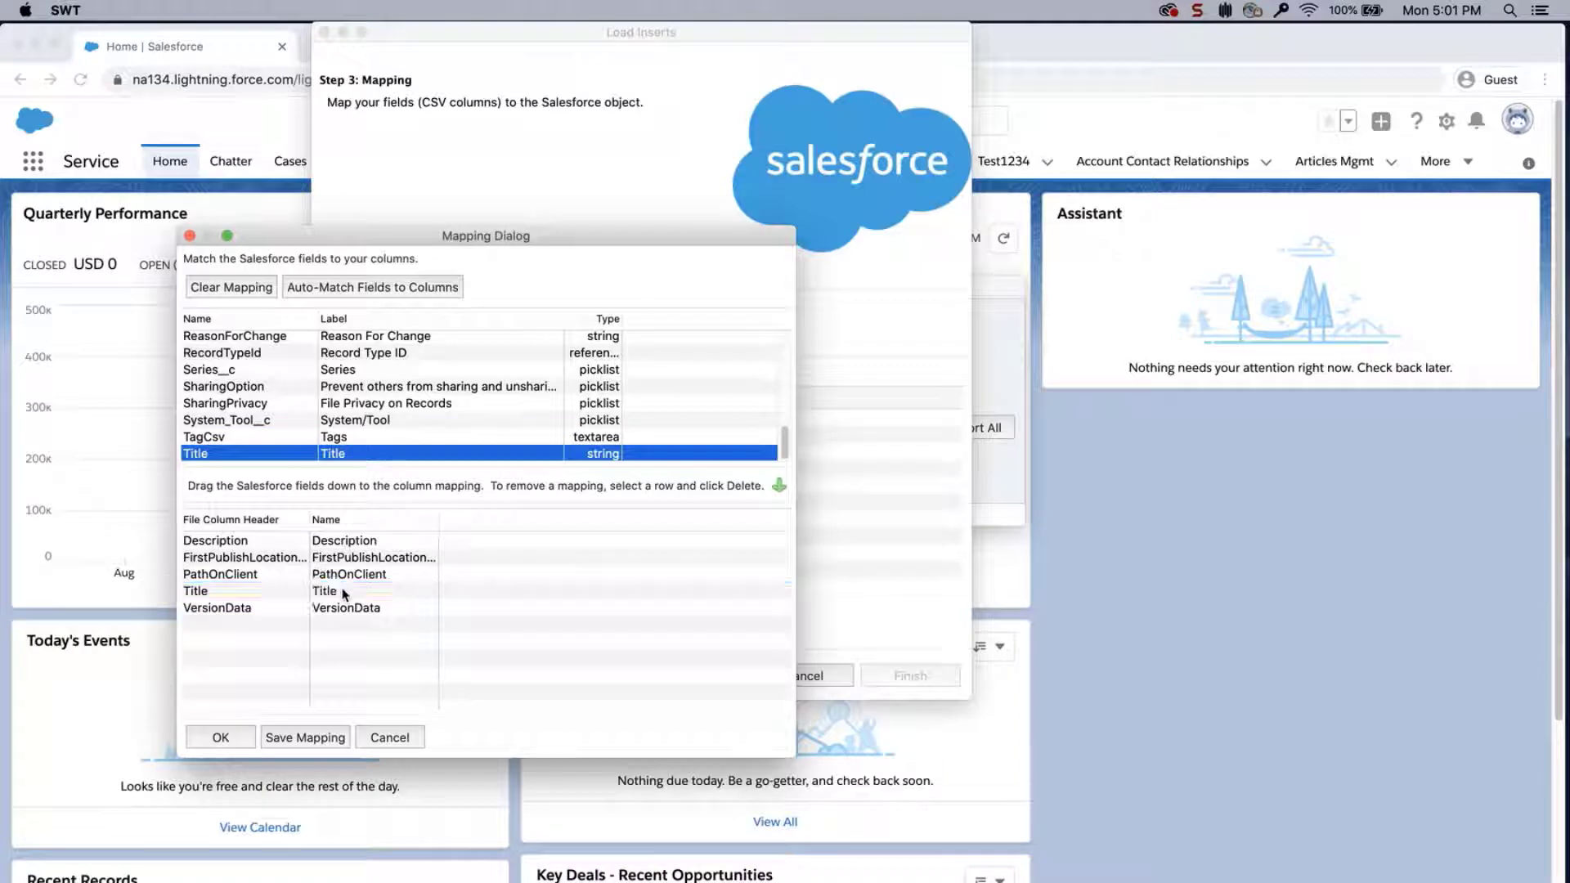
click(234, 736)
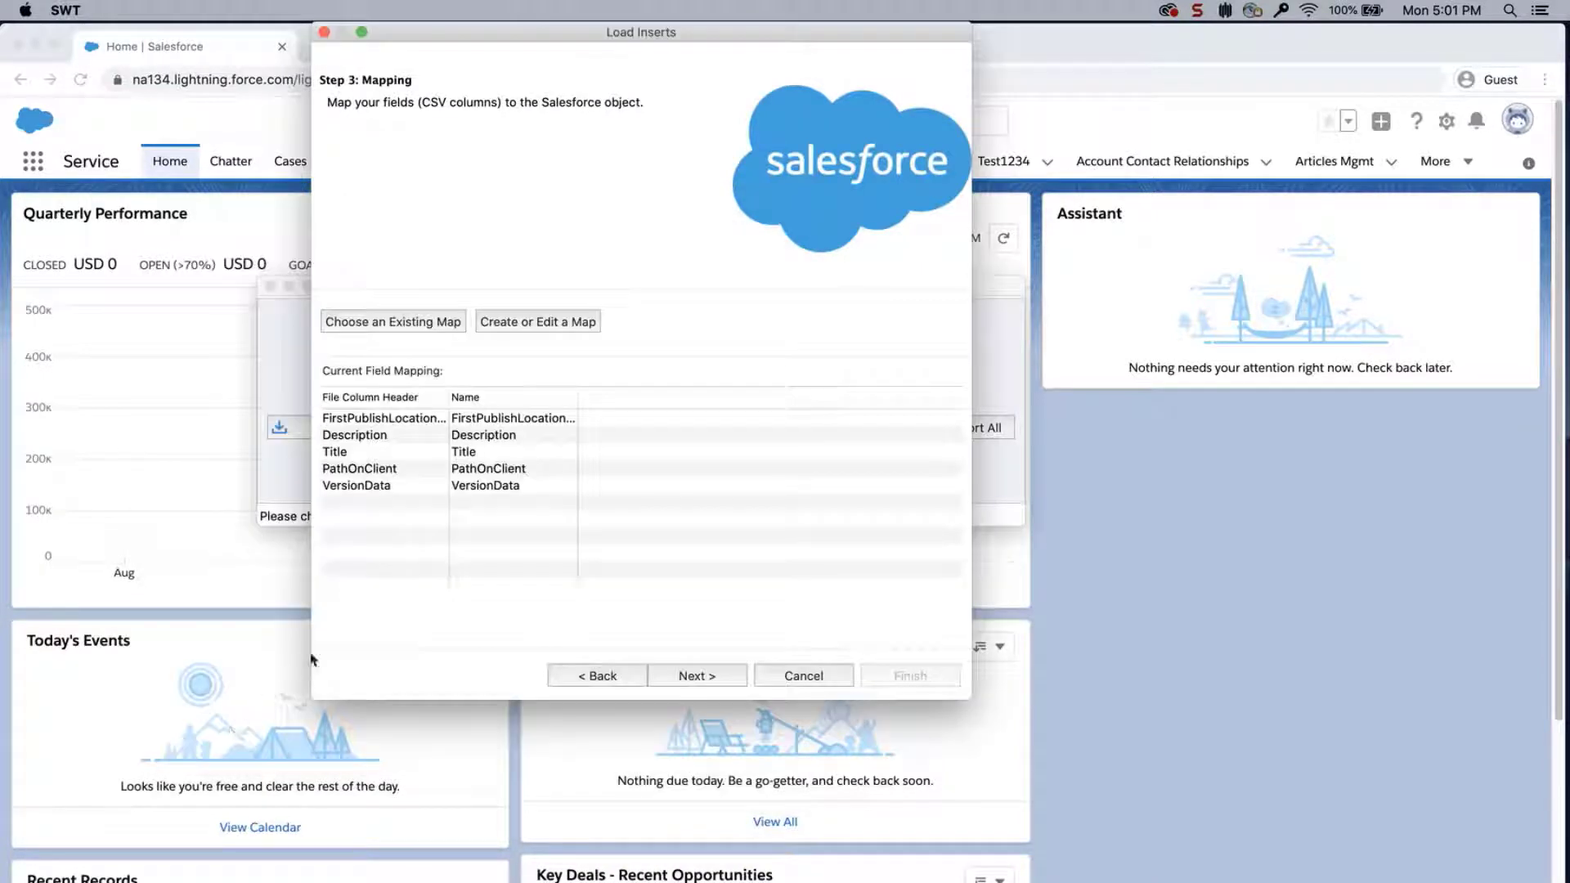
click(698, 679)
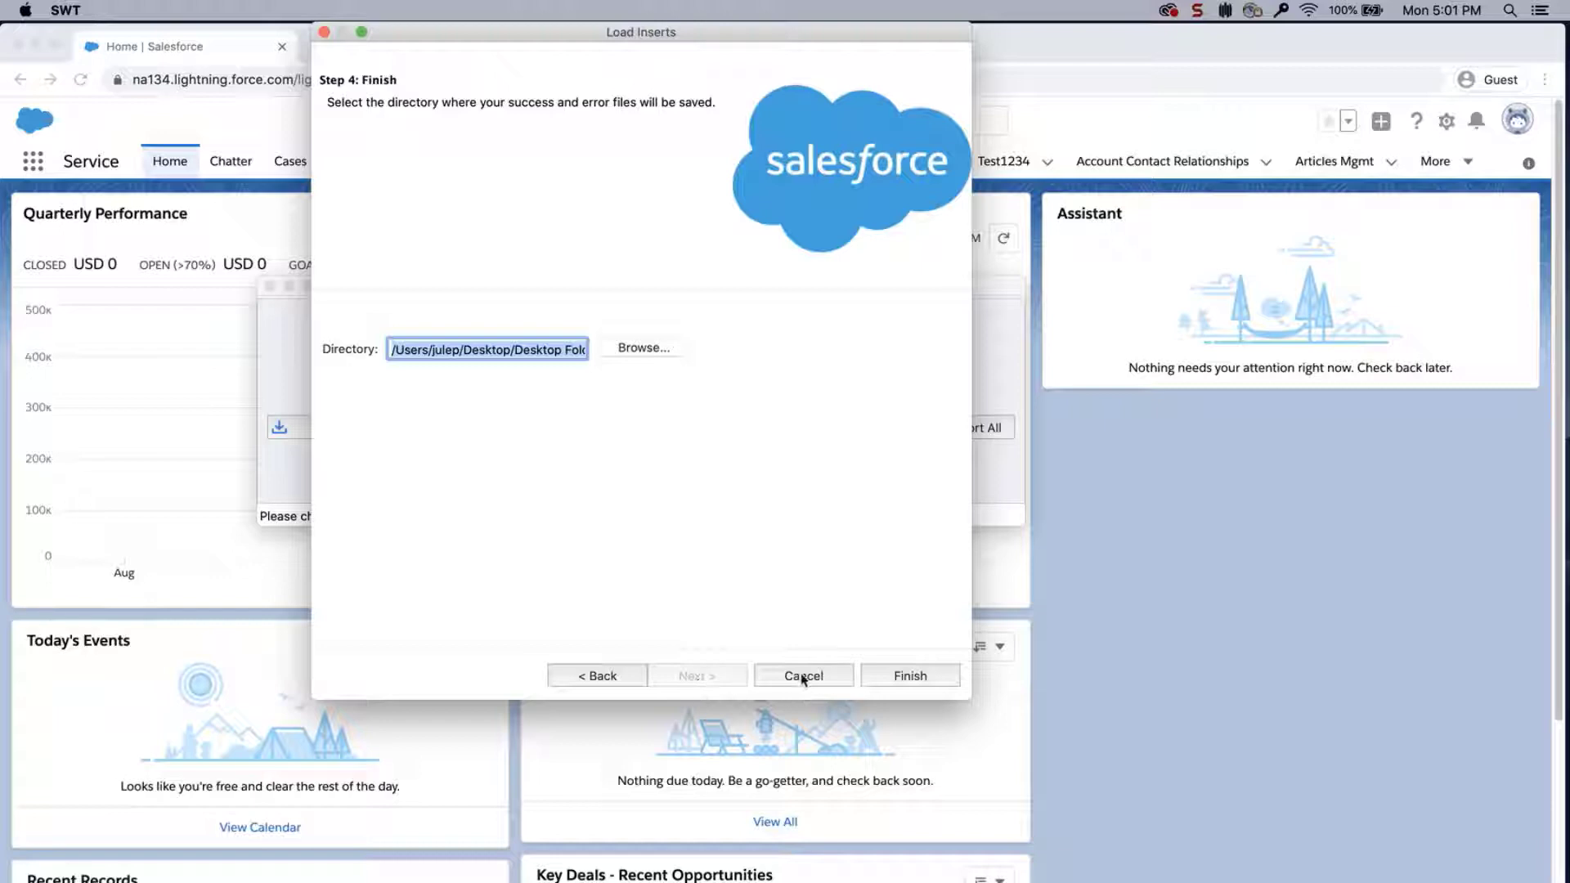
- Finish and confirm the load, inserting 4 ContentVersion records with 0 errors
click(898, 682)
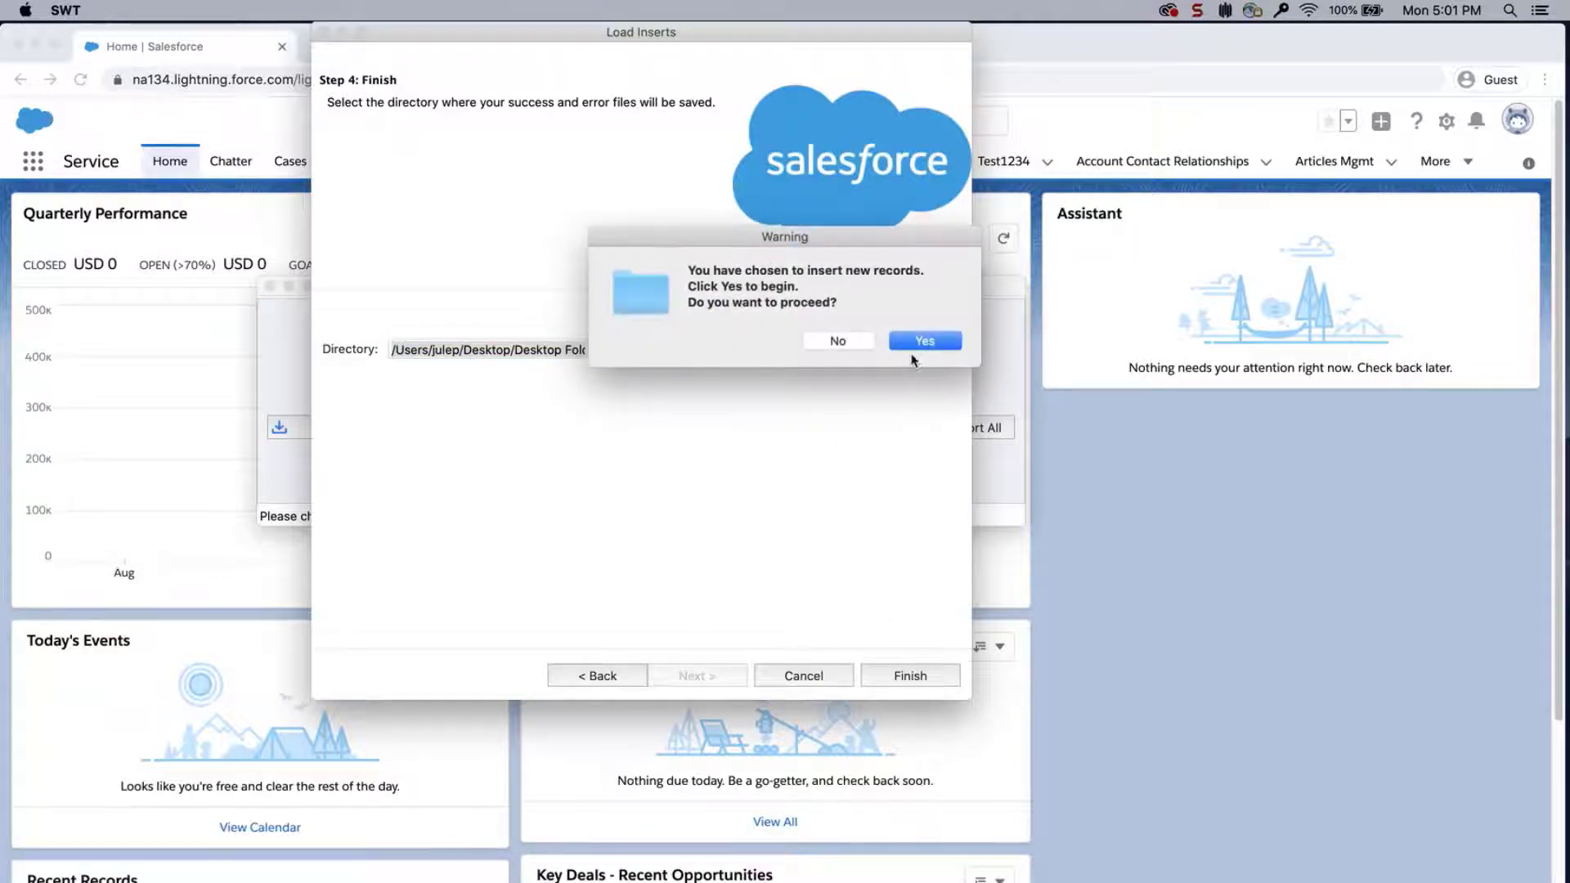
click(914, 347)
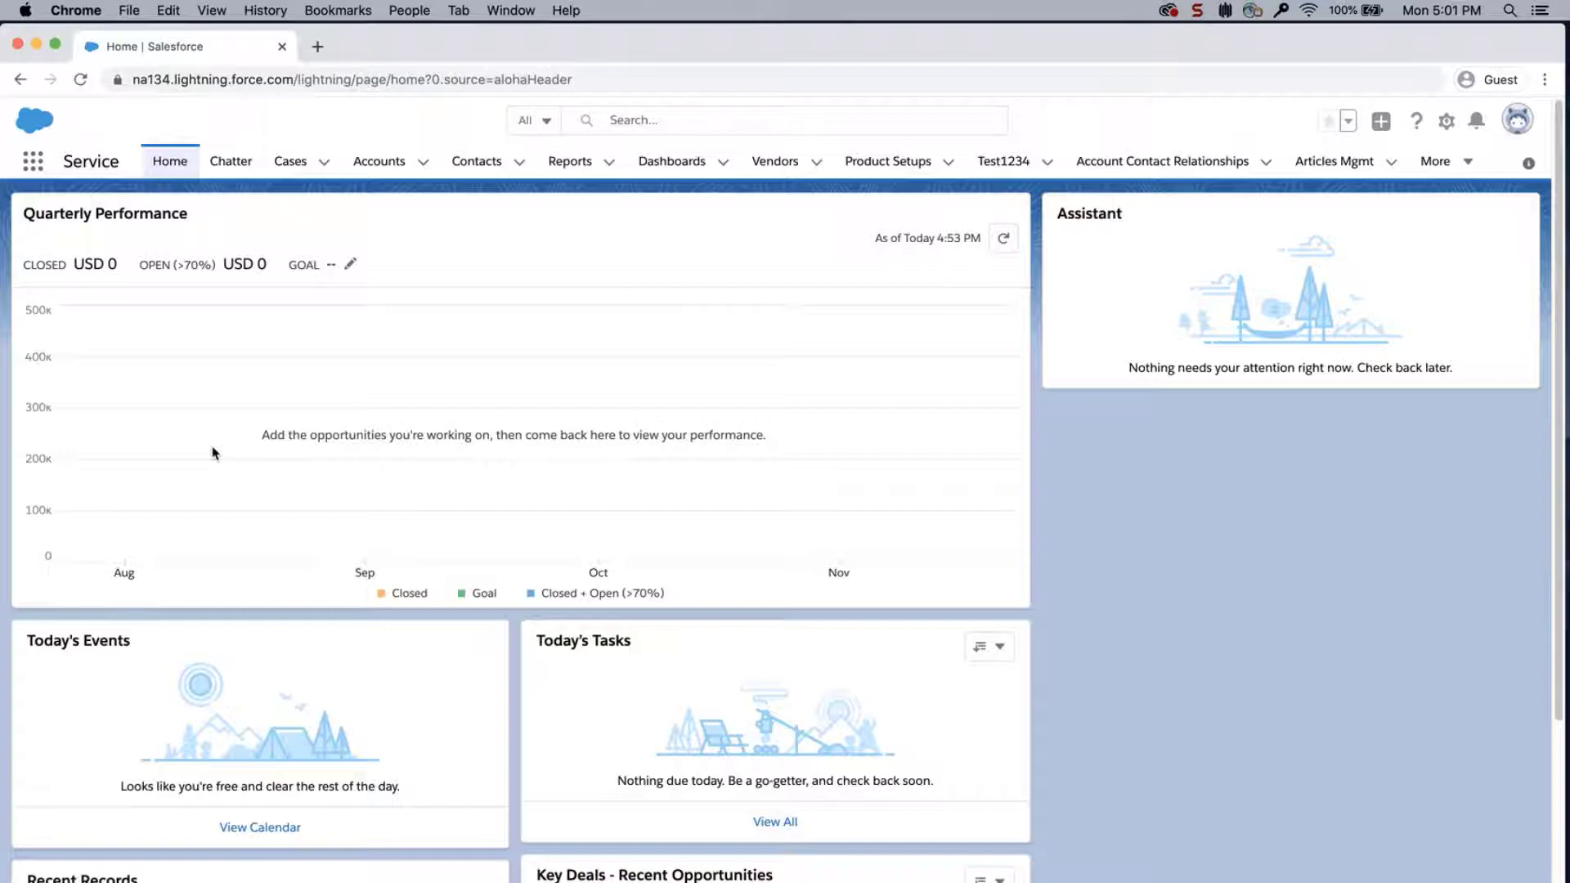
- Open the 1 Hotel South Beach Miami account's full Files list, showing File 2 and File 1
click(380, 160)
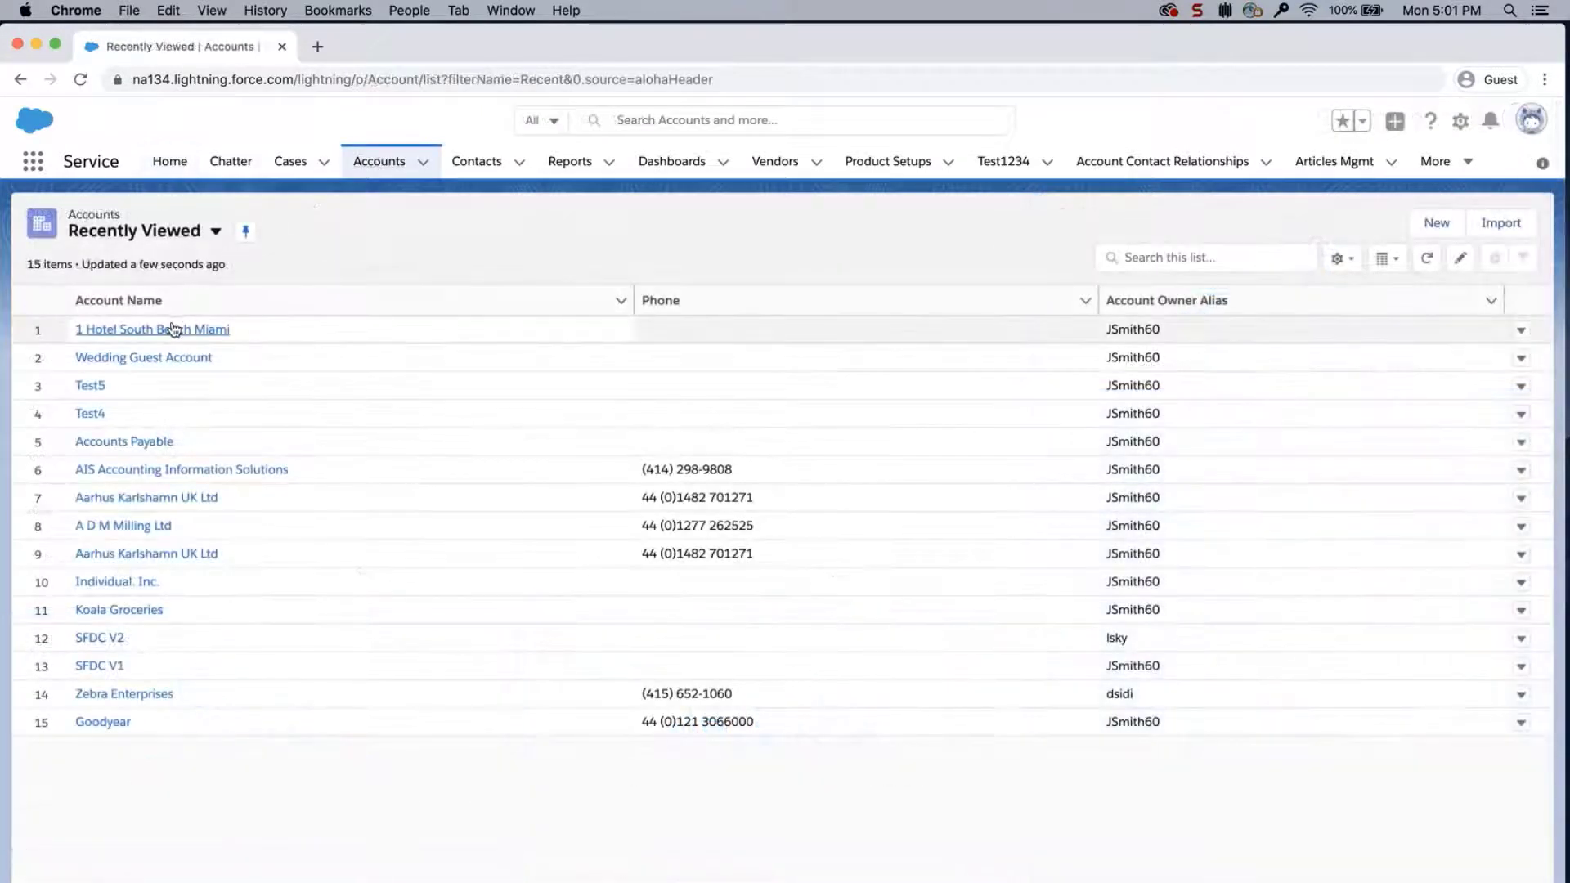
click(173, 328)
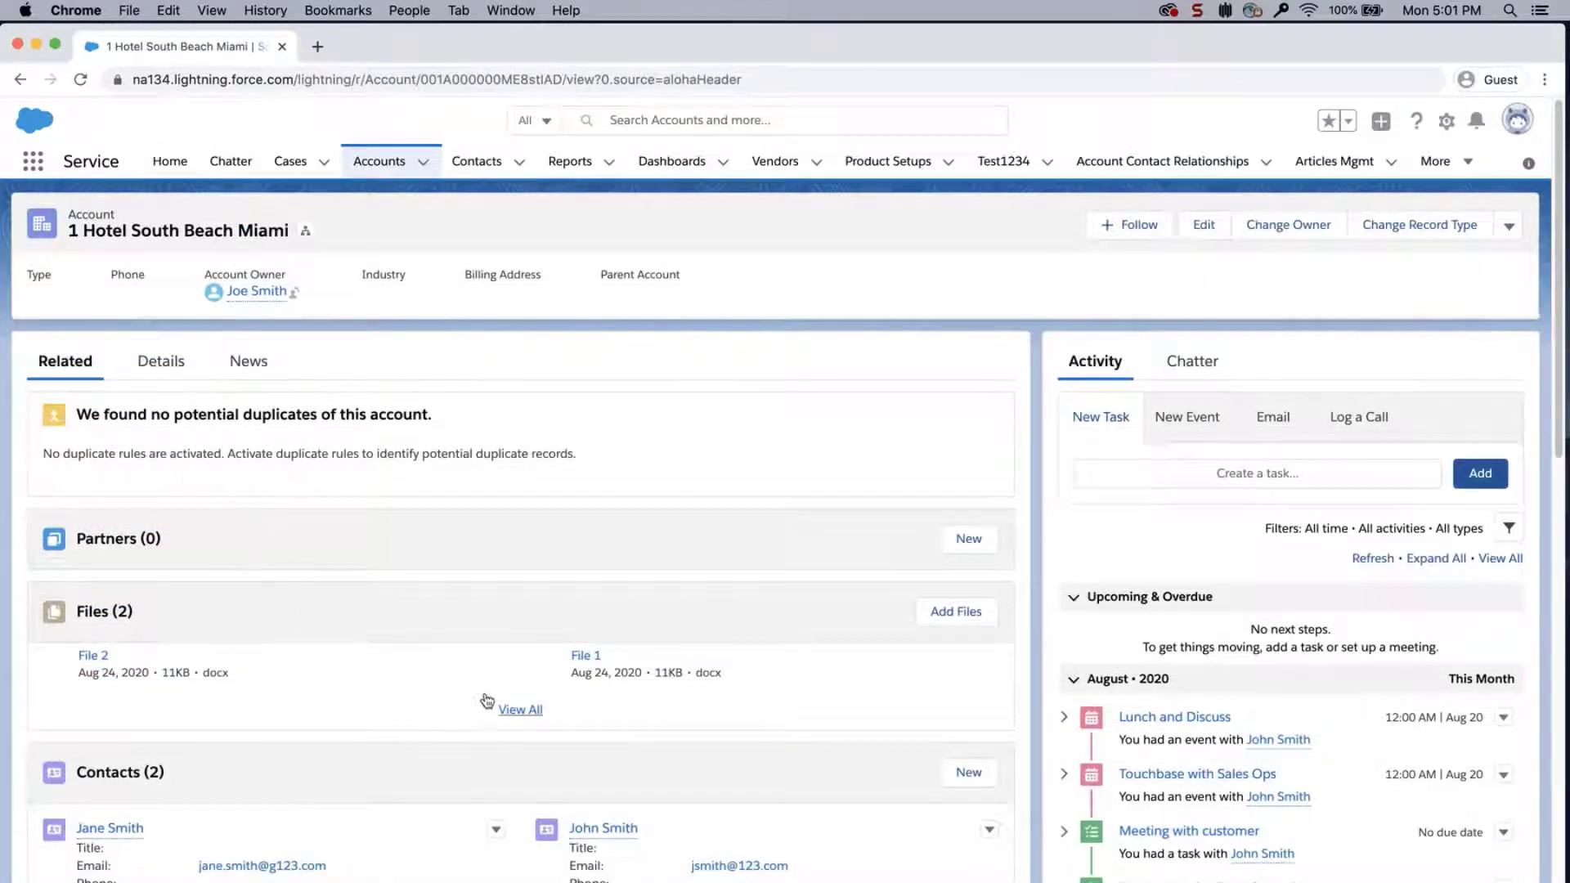
click(508, 708)
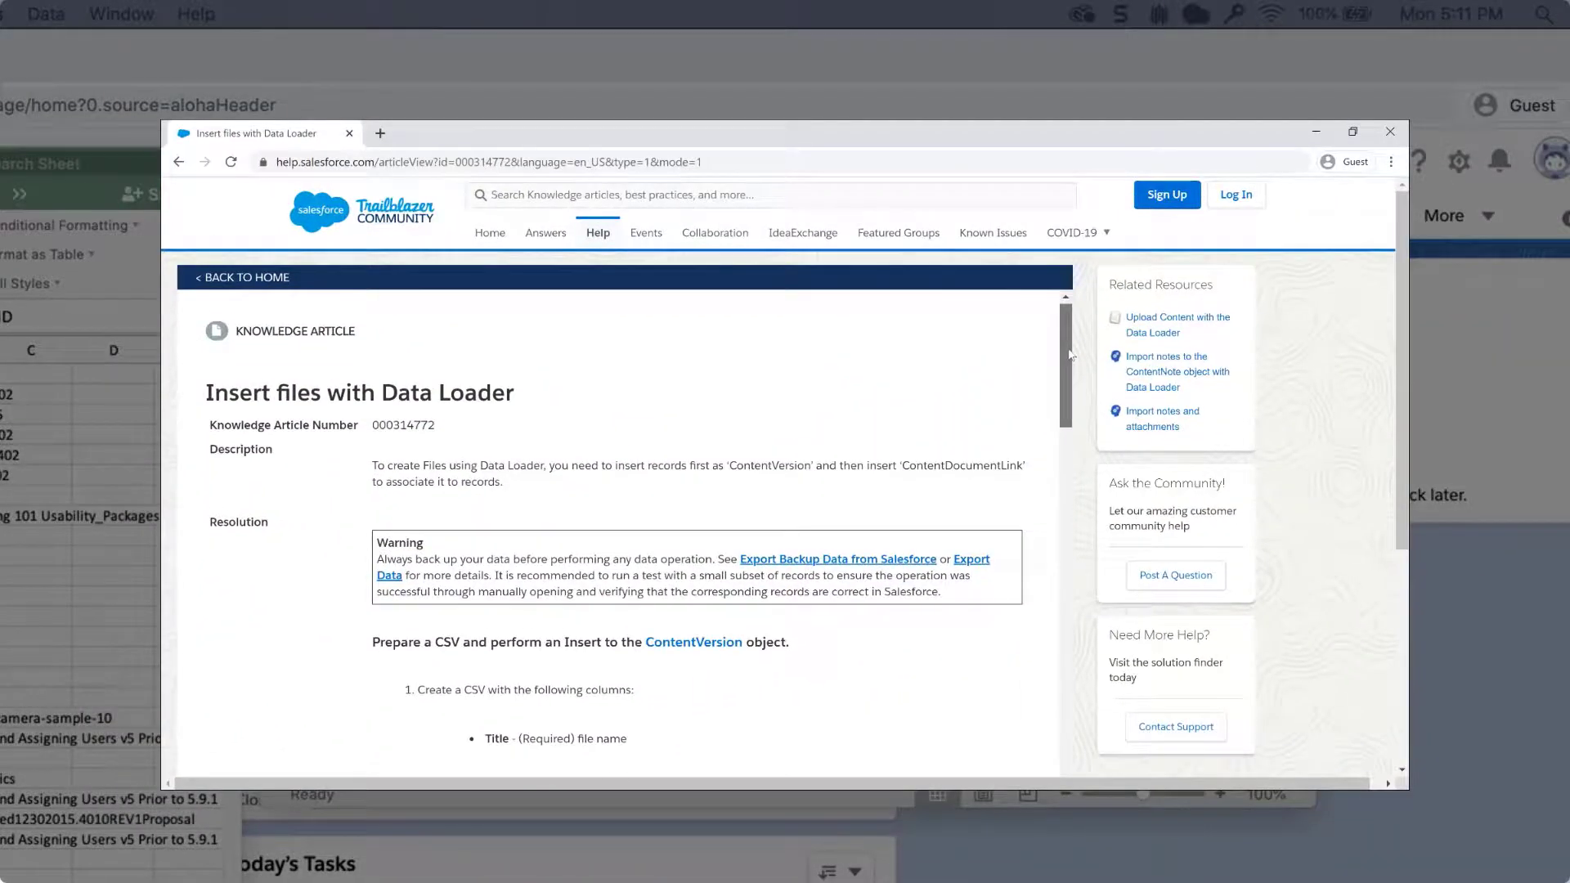
- Fill File 3 and File 4 rows with document IDs, account ID, ShareType V, Visibility AllUsers
drag(1069, 354, 1058, 435)
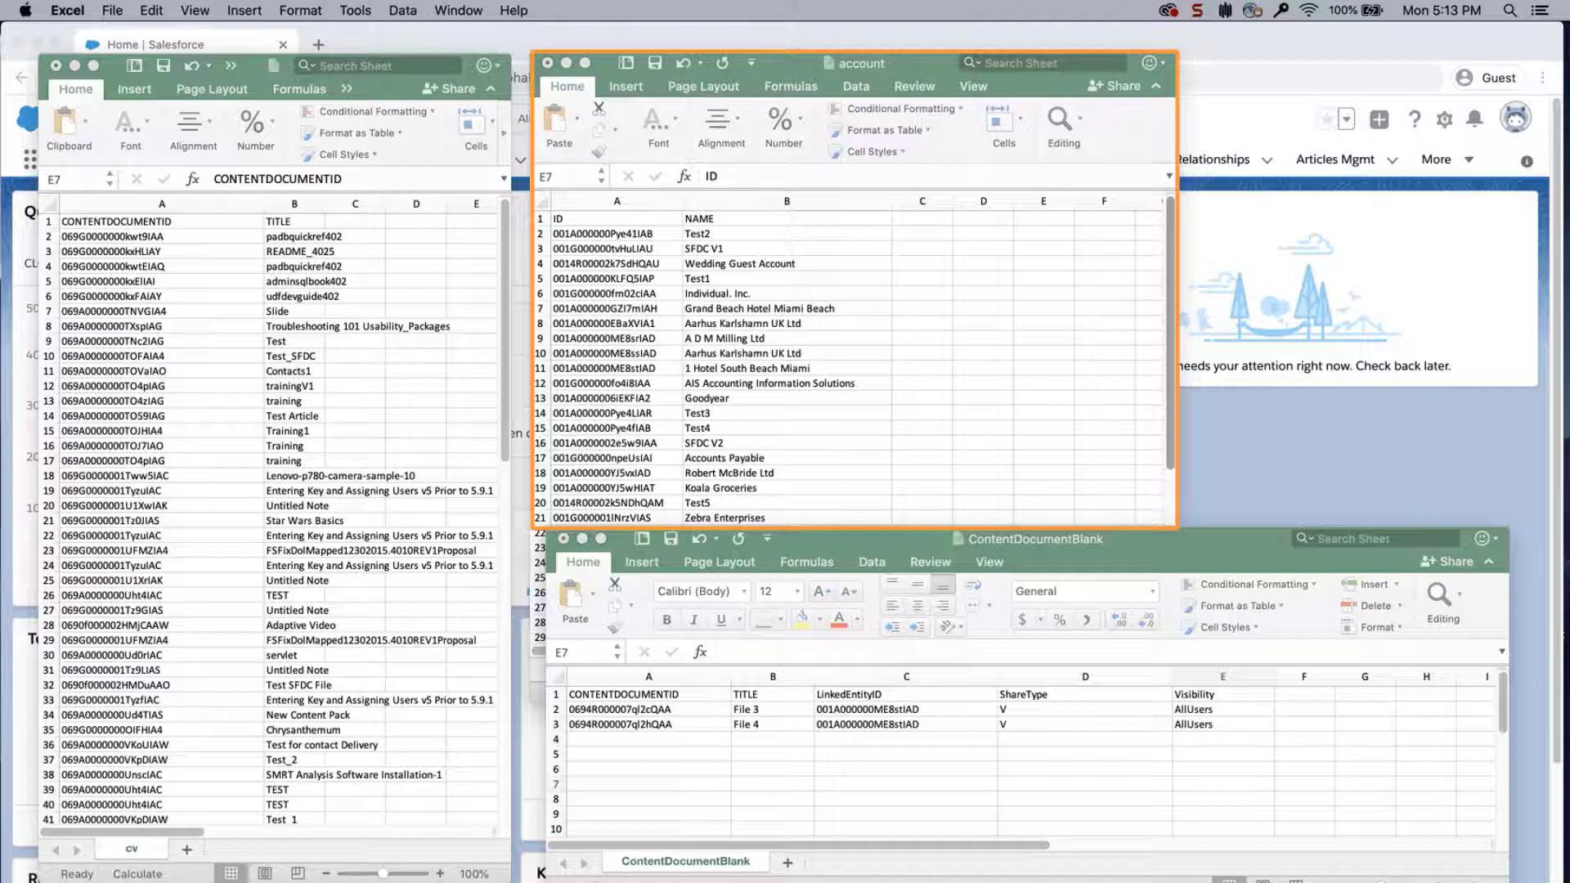
- Save the ContentDocumentBlank workbook with the File 3 and File 4 rows as CSV
click(673, 709)
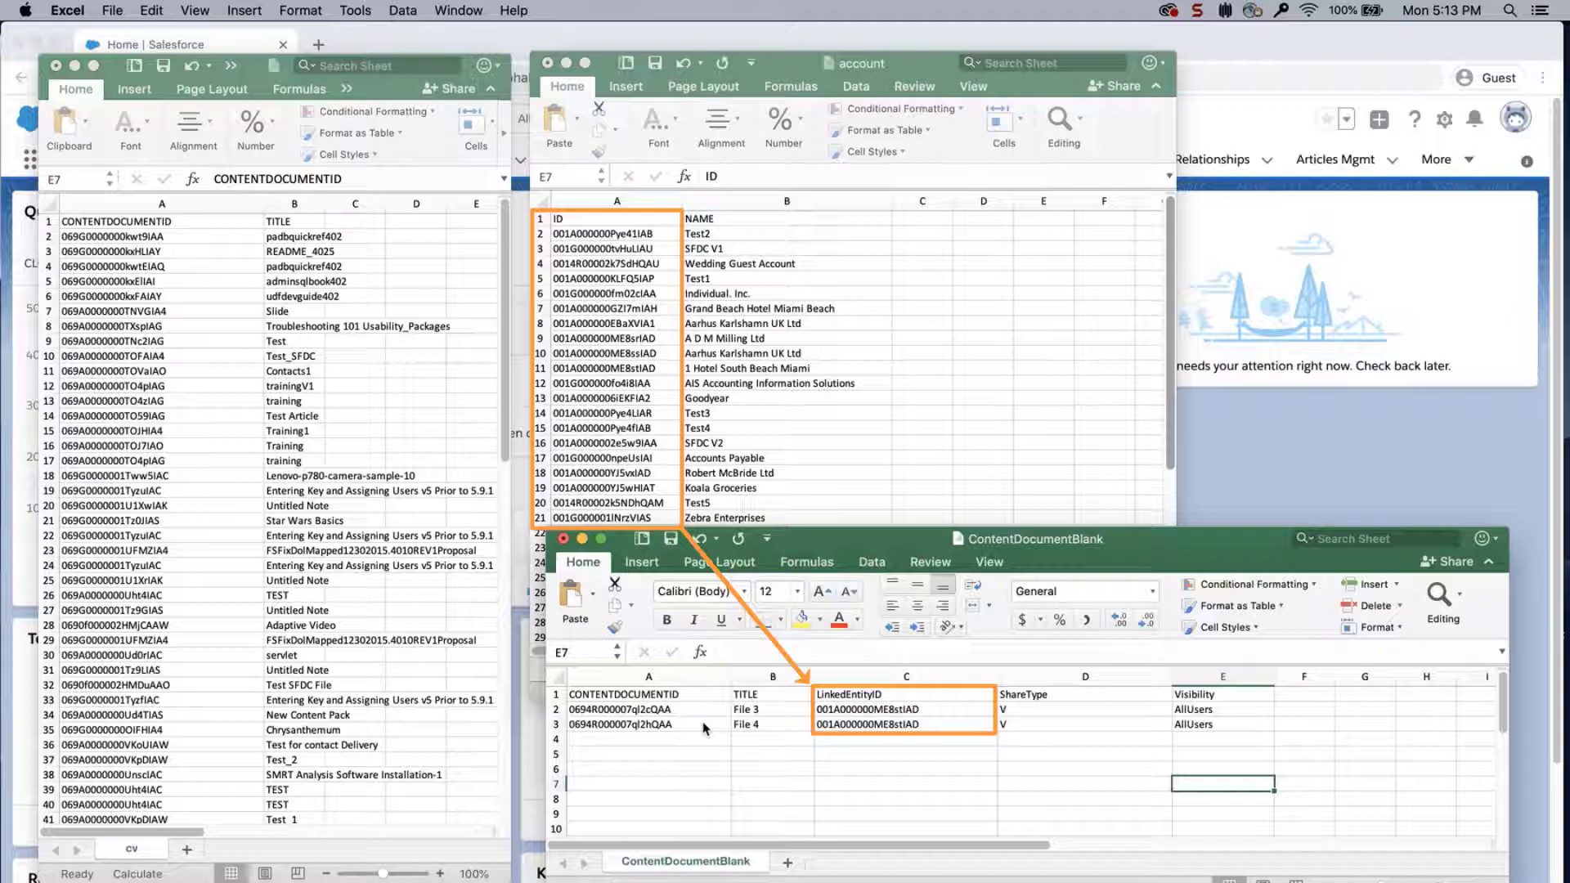
click(107, 11)
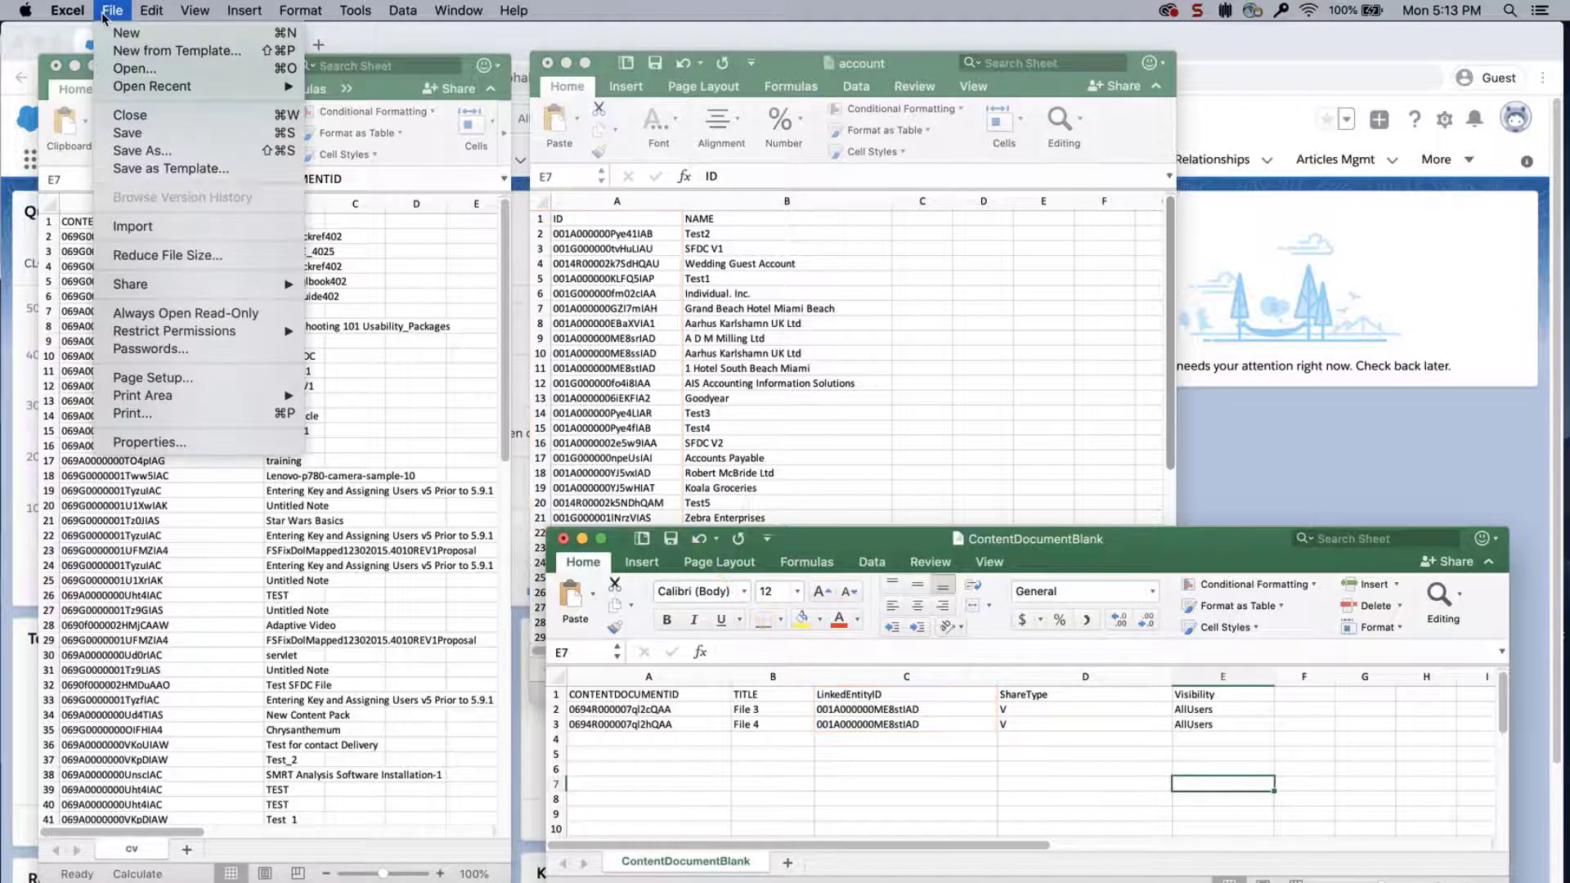
click(188, 132)
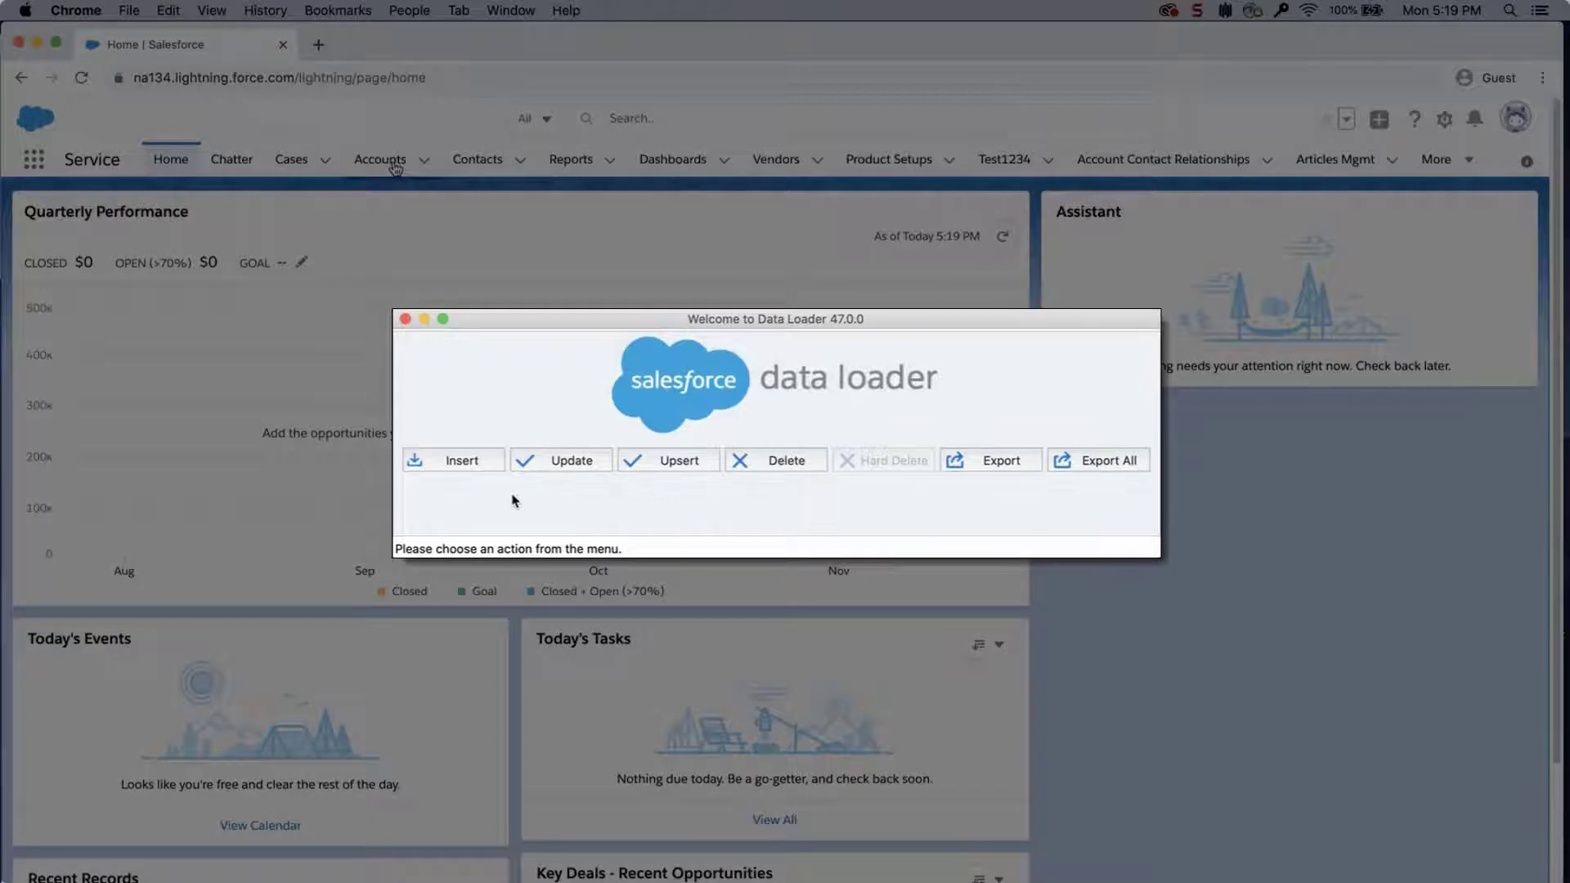
- Run a Data Loader insert of the ContentDocumentLink CSV
click(457, 460)
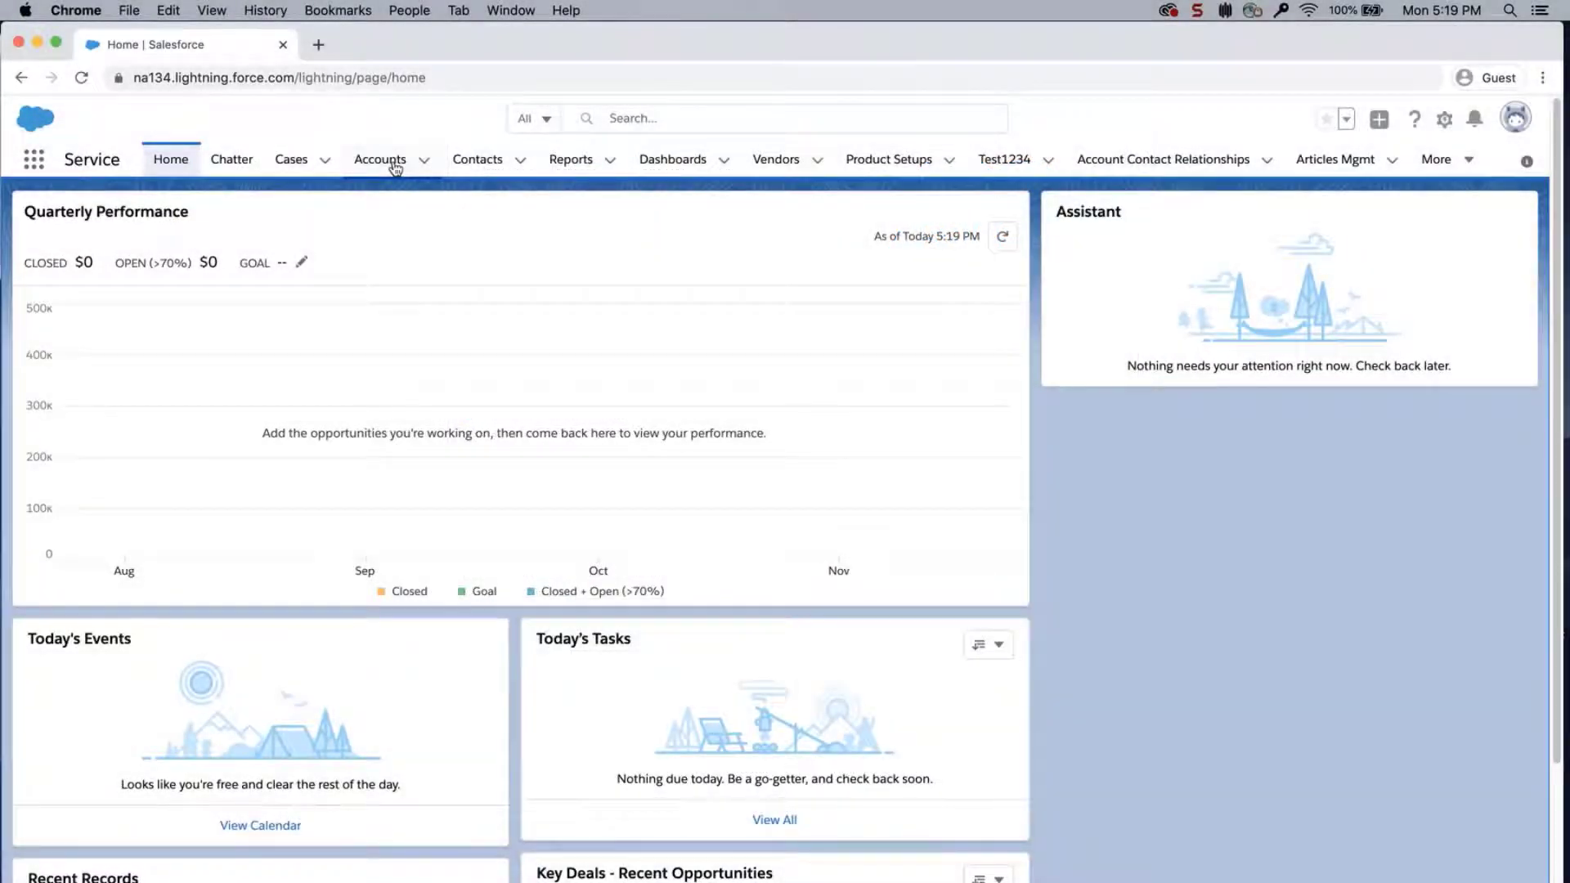
- Open the 1 Hotel South Beach Miami account's Files list to confirm File 1 through File 4
click(395, 163)
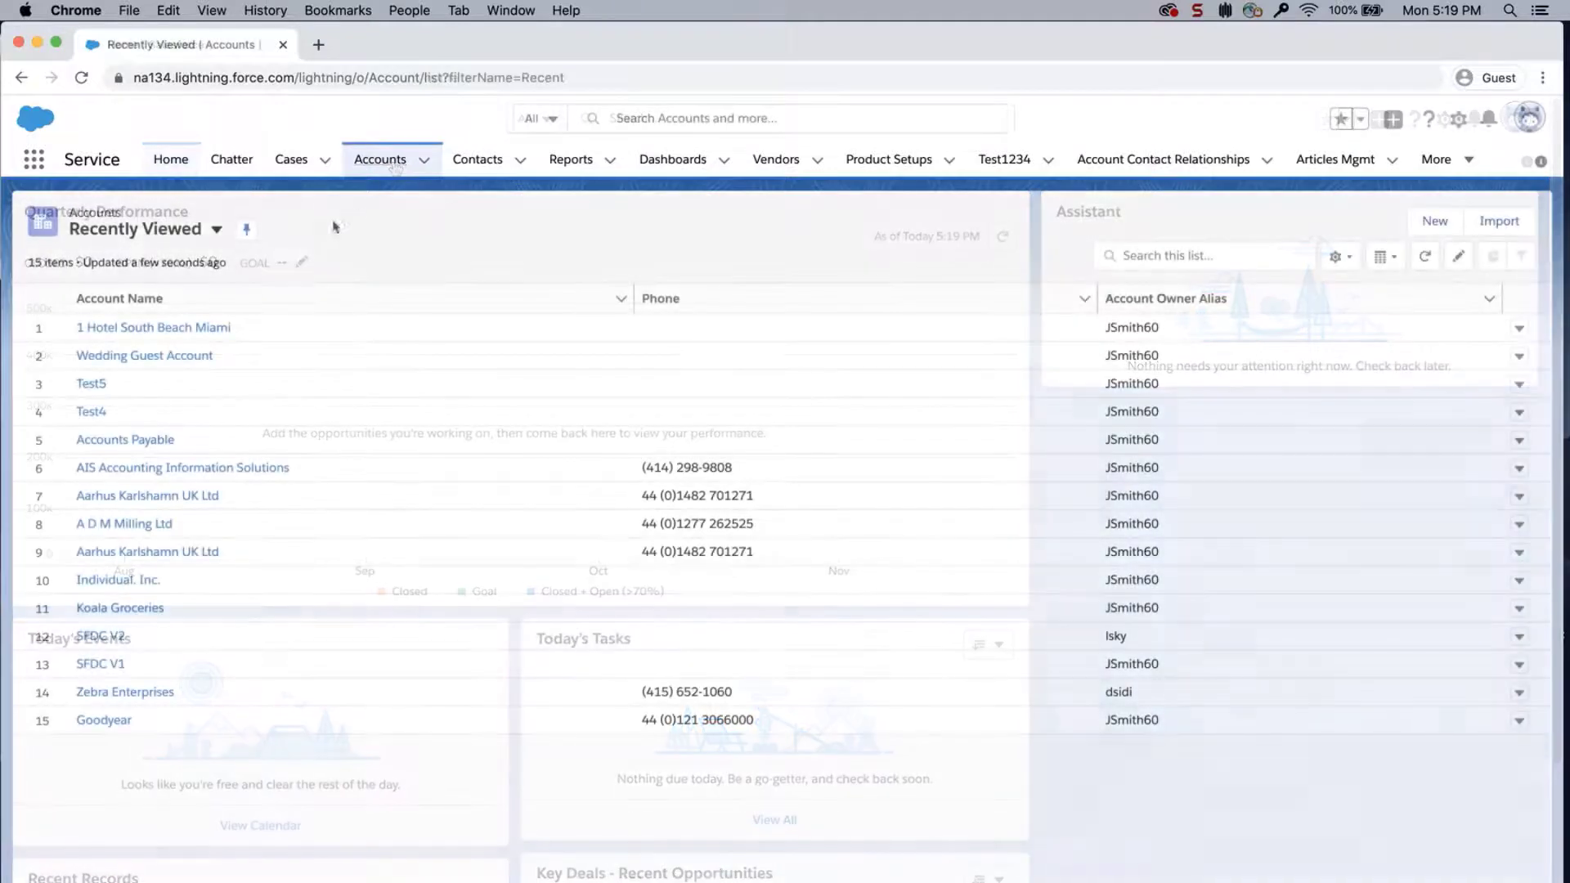
click(175, 329)
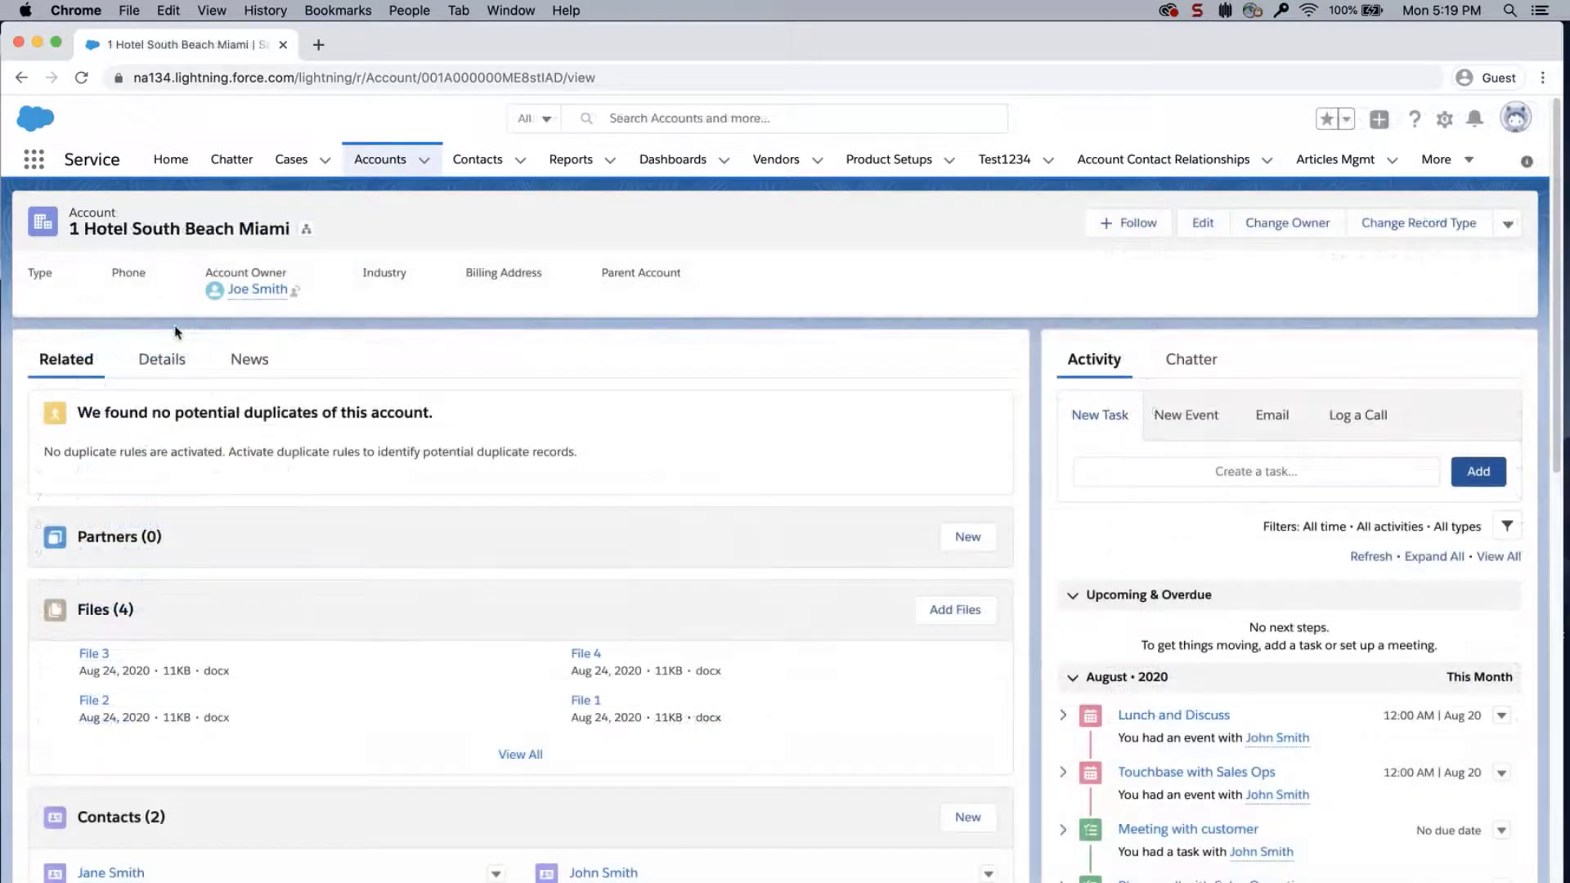
click(515, 755)
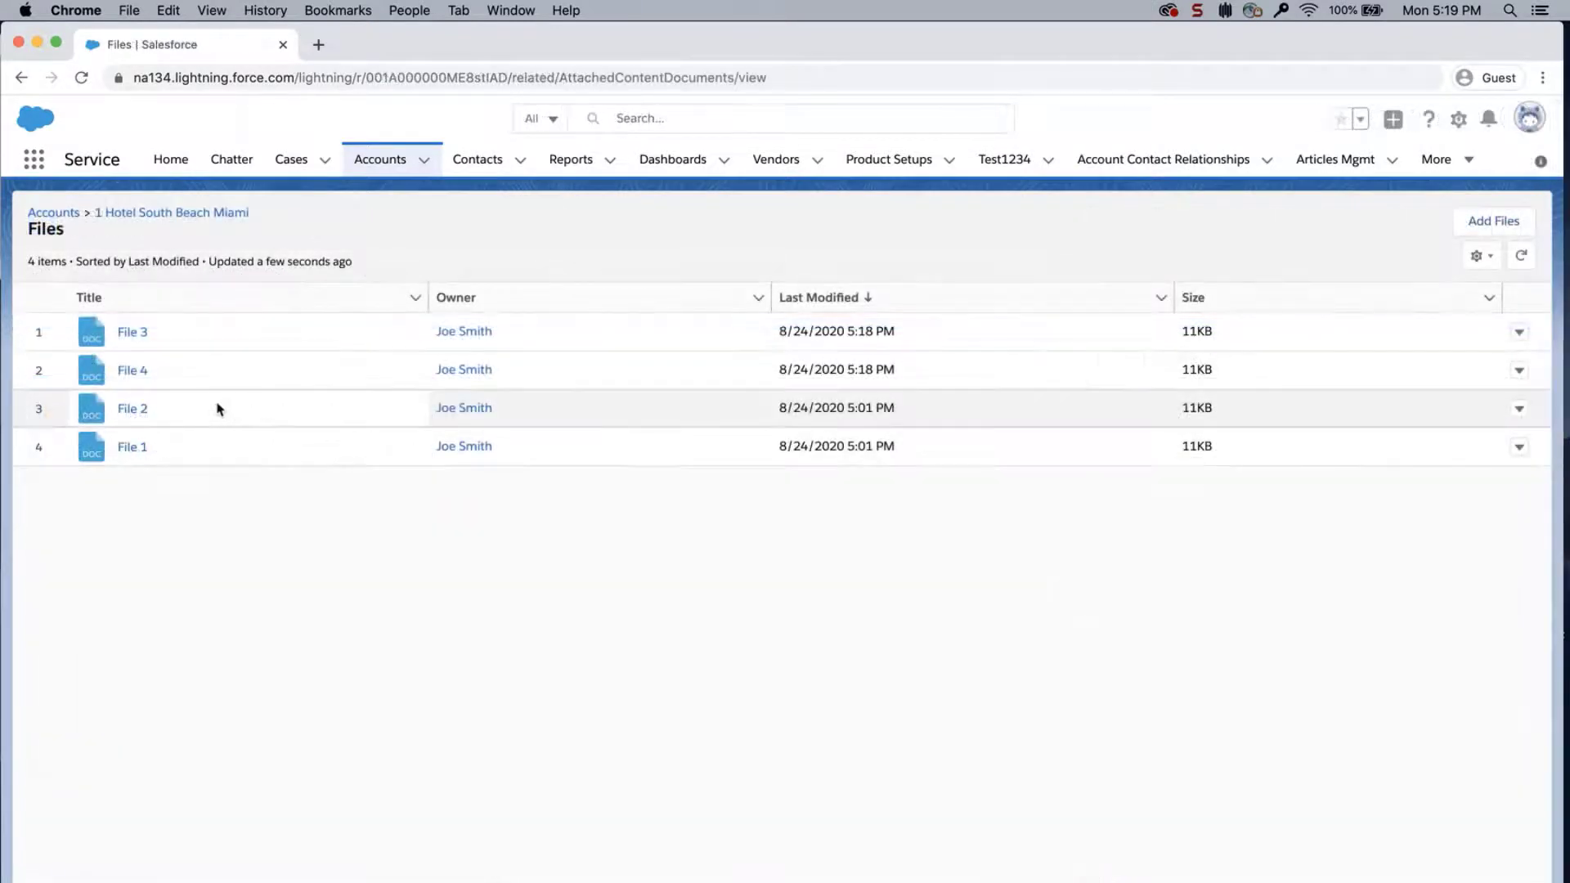